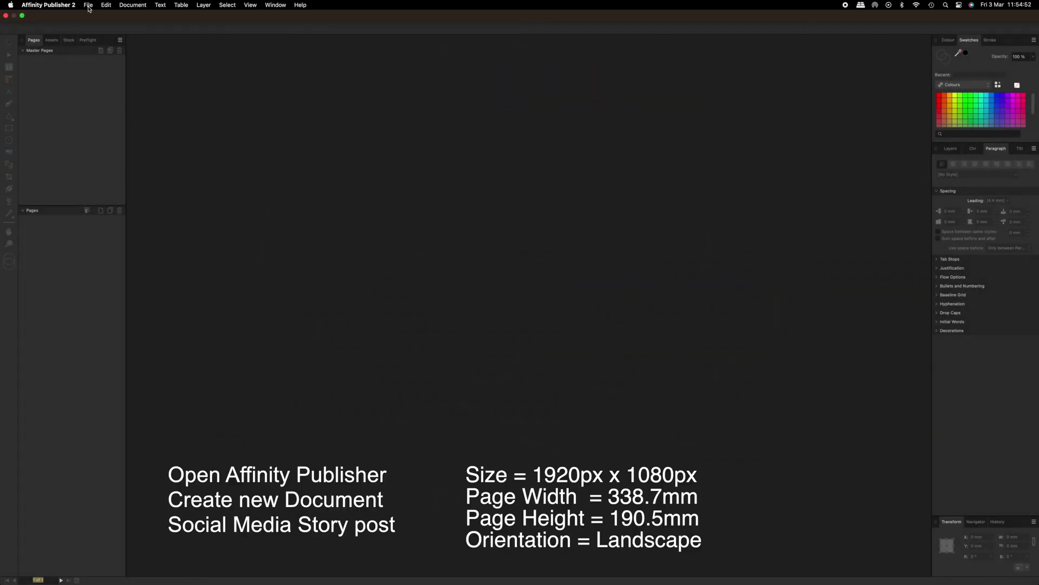
# Step: Create a new landscape 338.7 × 190.5 mm document from the Social Media Story preset
pyautogui.click(88, 6)
pyautogui.click(89, 17)
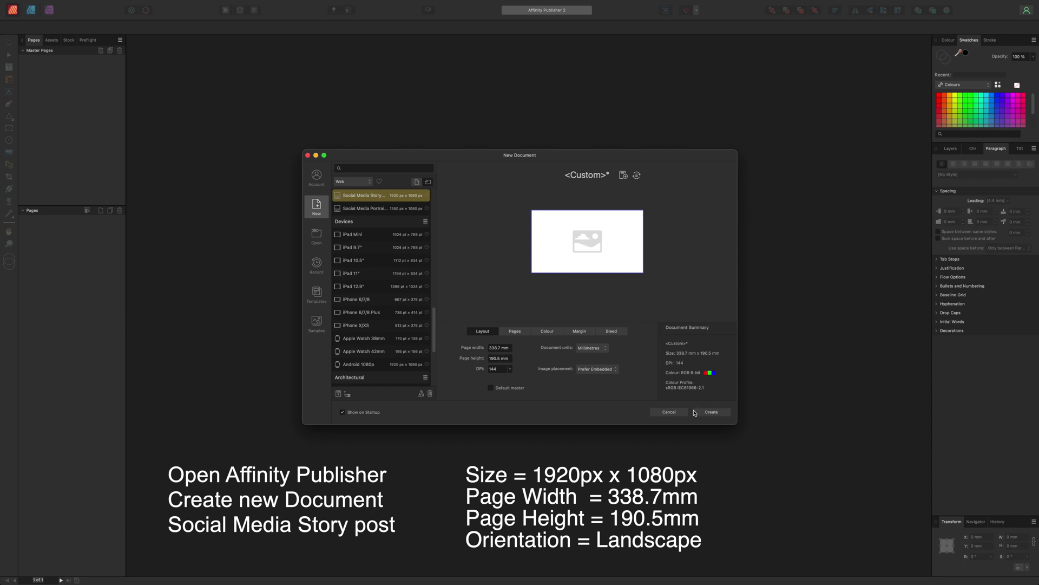
pyautogui.click(711, 414)
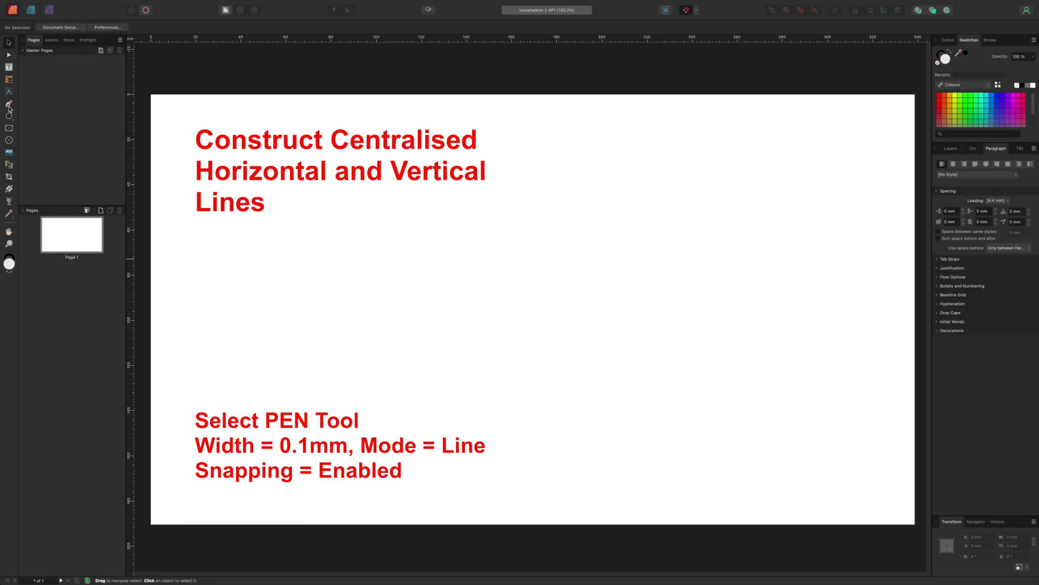
# Step: Set the Pen tool's stroke width to 0.1 mm
pyautogui.click(8, 105)
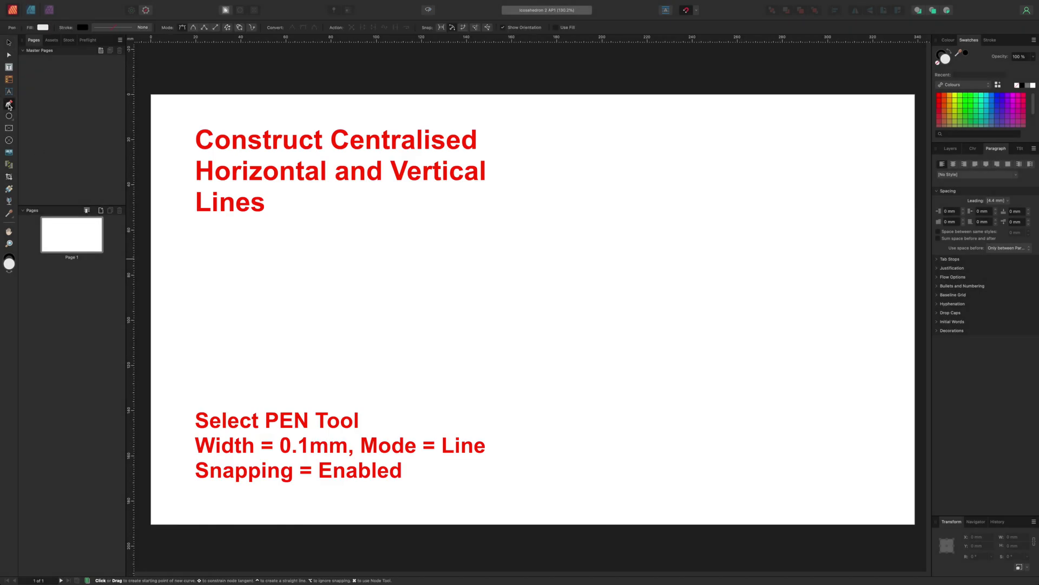
pyautogui.click(142, 29)
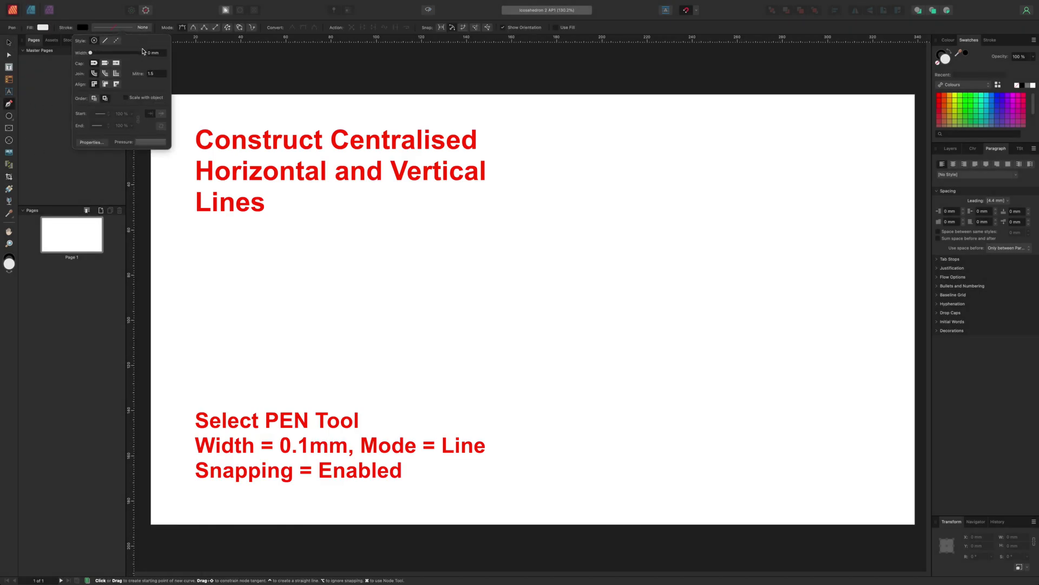
pyautogui.click(155, 53)
pyautogui.write('0')
pyautogui.press('Return')
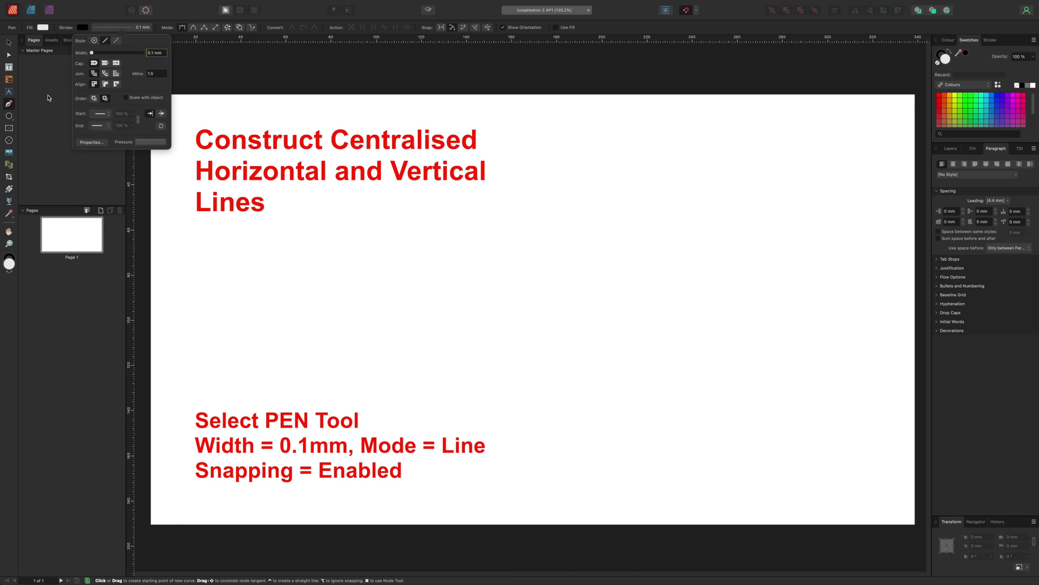
pyautogui.click(48, 98)
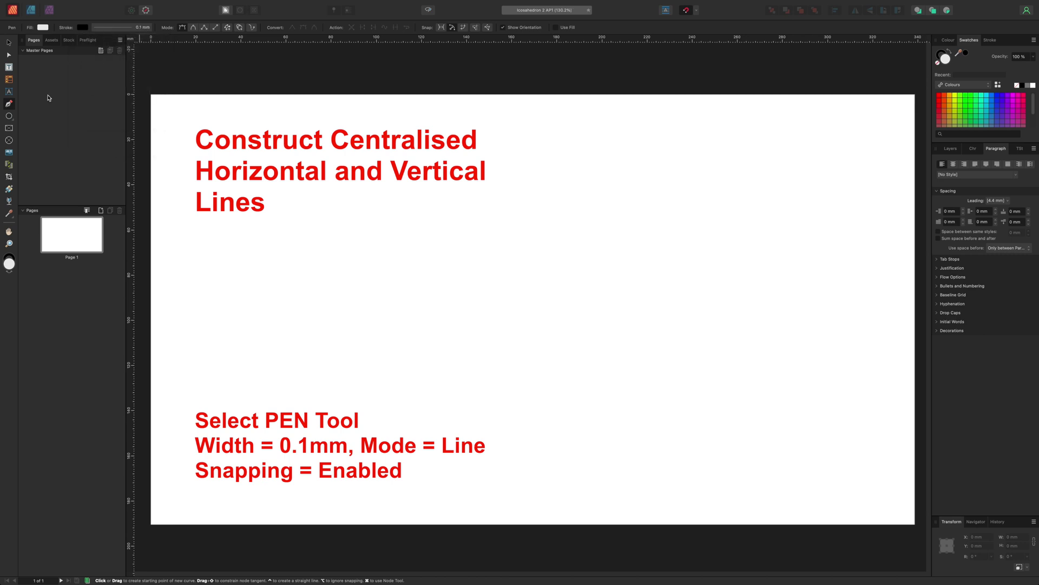
# Step: Switch the pen to Line mode and confirm snapping is enabled
pyautogui.click(217, 29)
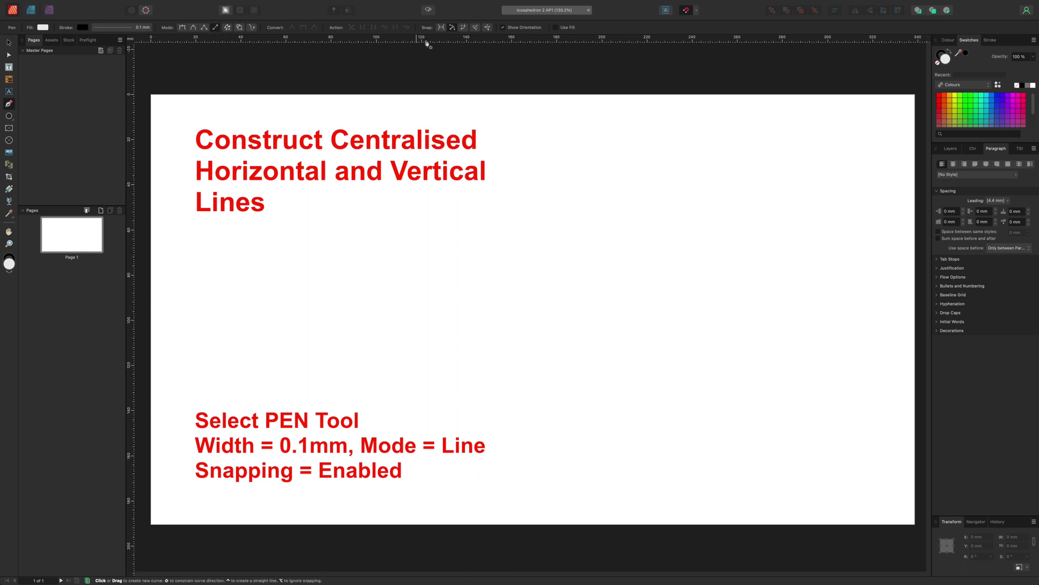
pyautogui.click(697, 11)
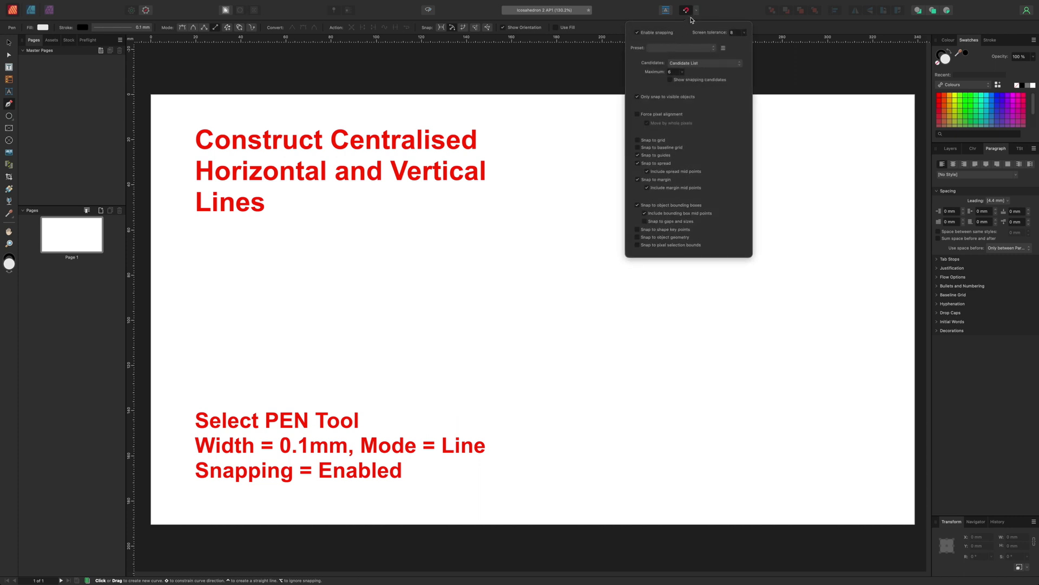
pyautogui.click(698, 11)
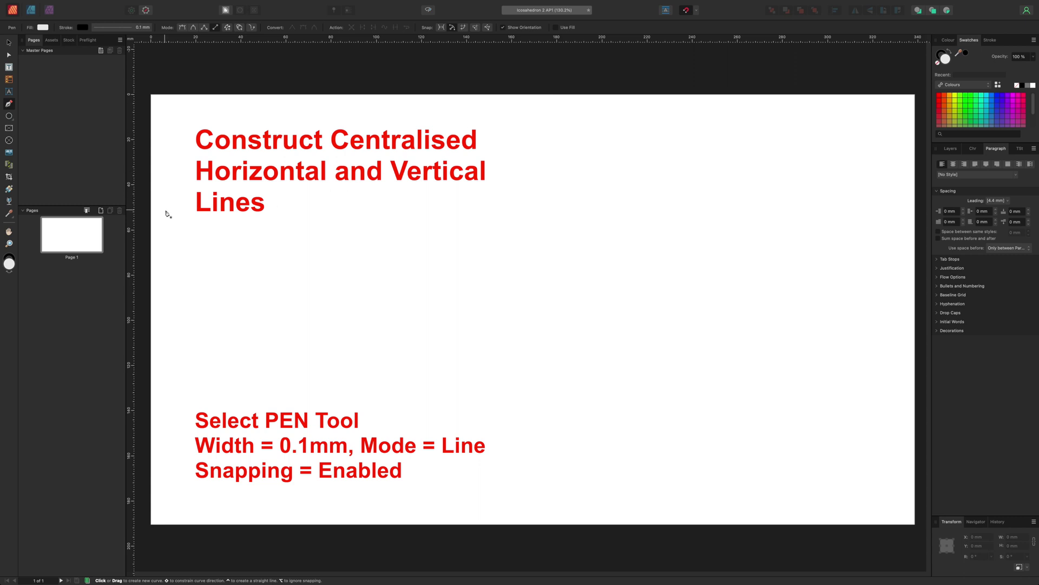
# Step: Draw full-width horizontal and full-height vertical lines crossing at page centre, then deselect
pyautogui.click(151, 310)
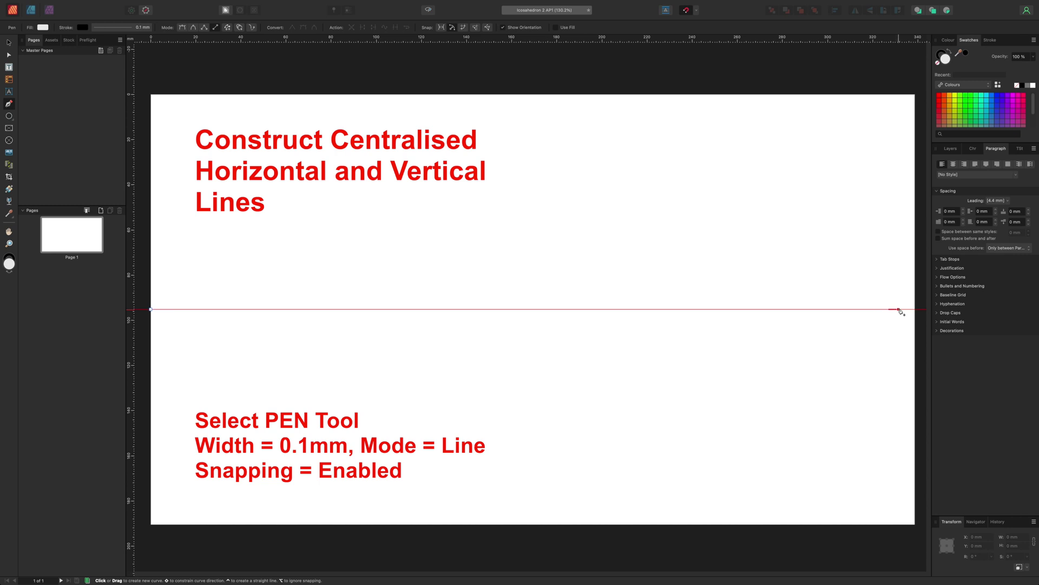
pyautogui.click(915, 310)
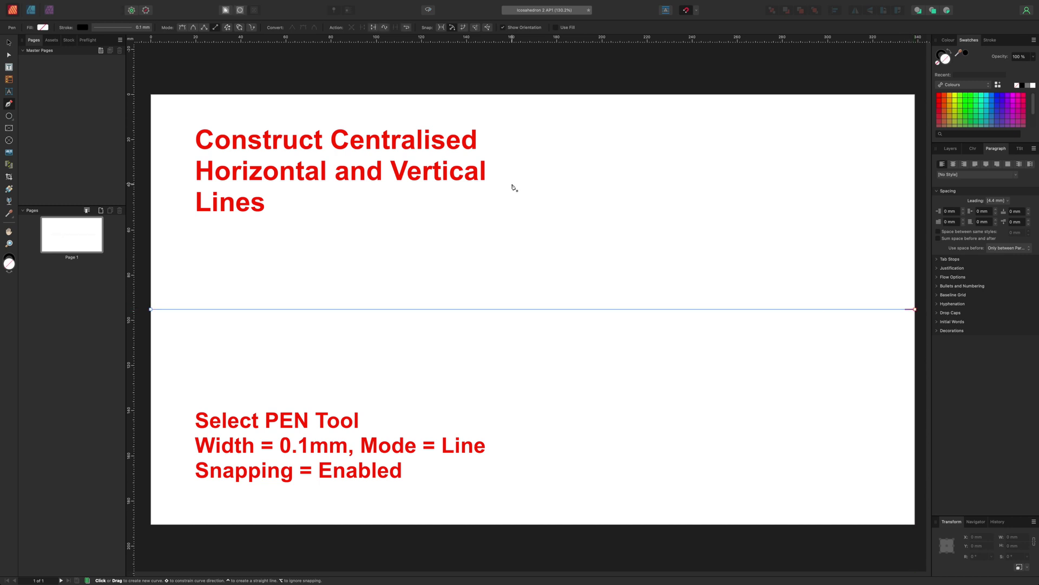
pyautogui.click(533, 95)
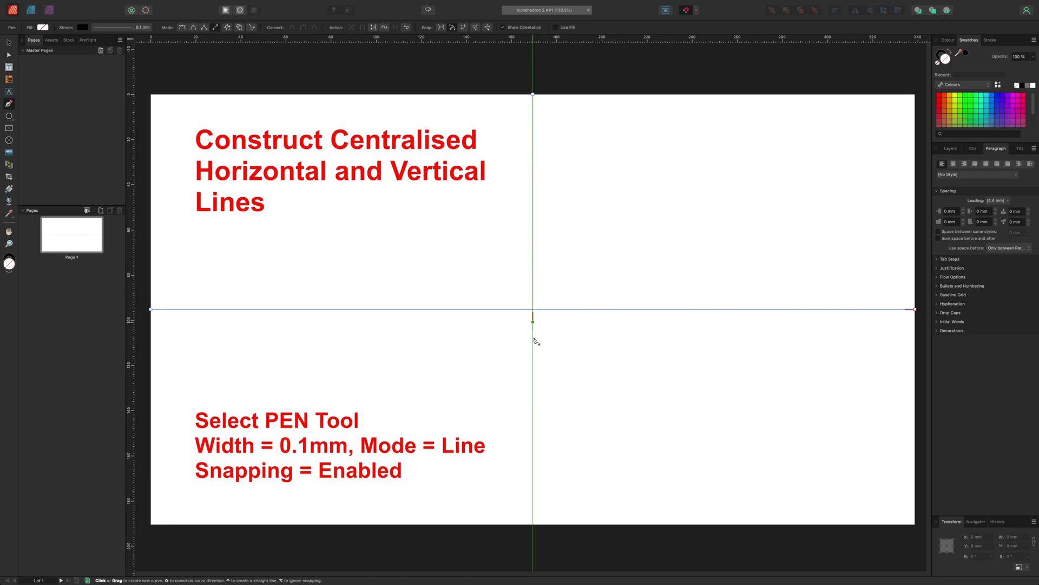
pyautogui.click(533, 524)
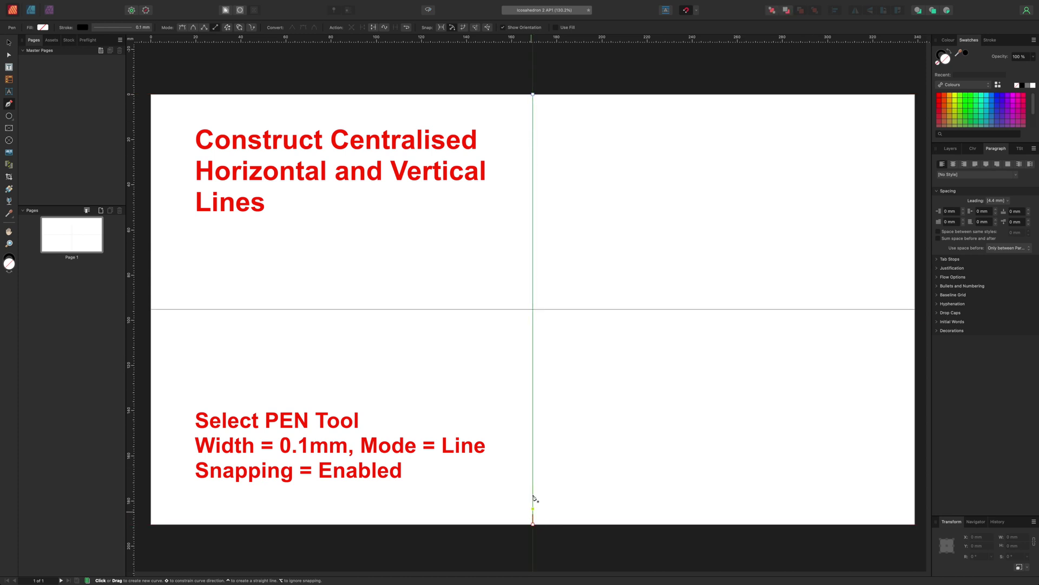
pyautogui.click(9, 43)
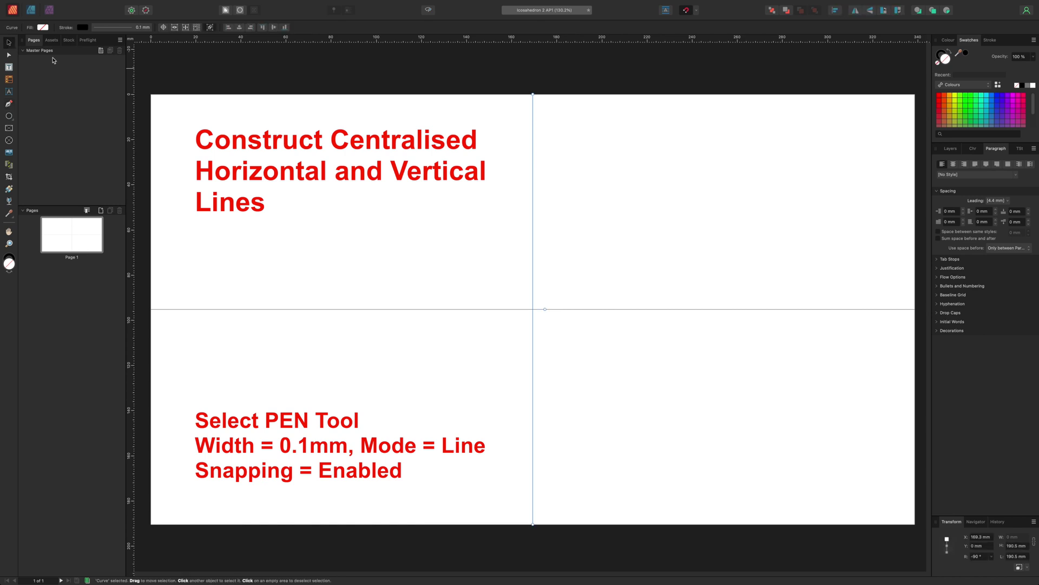
pyautogui.click(194, 72)
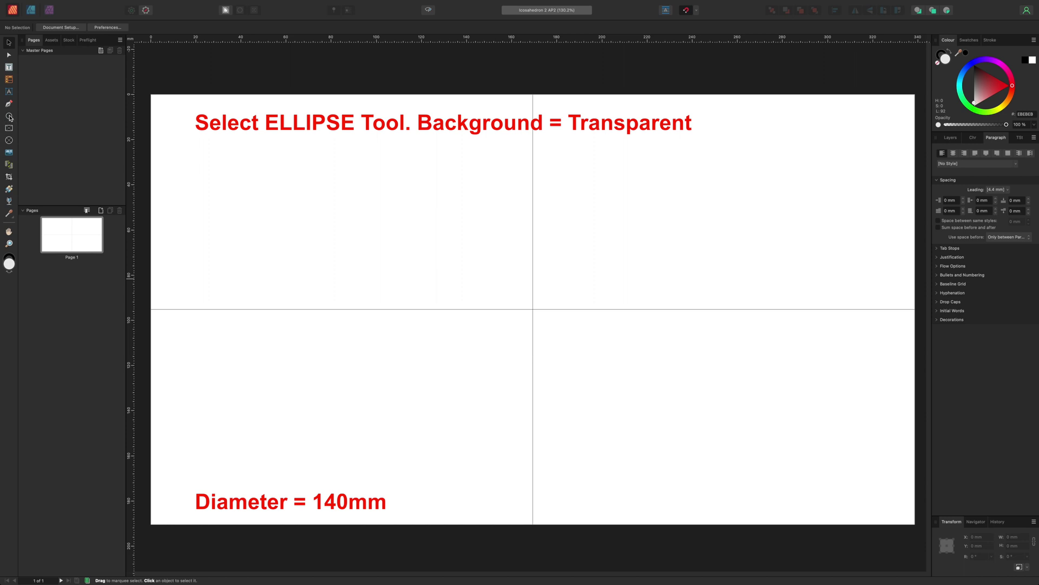
# Step: Draw a 140 mm circle out from the lines' intersection and remove its fill
pyautogui.click(10, 116)
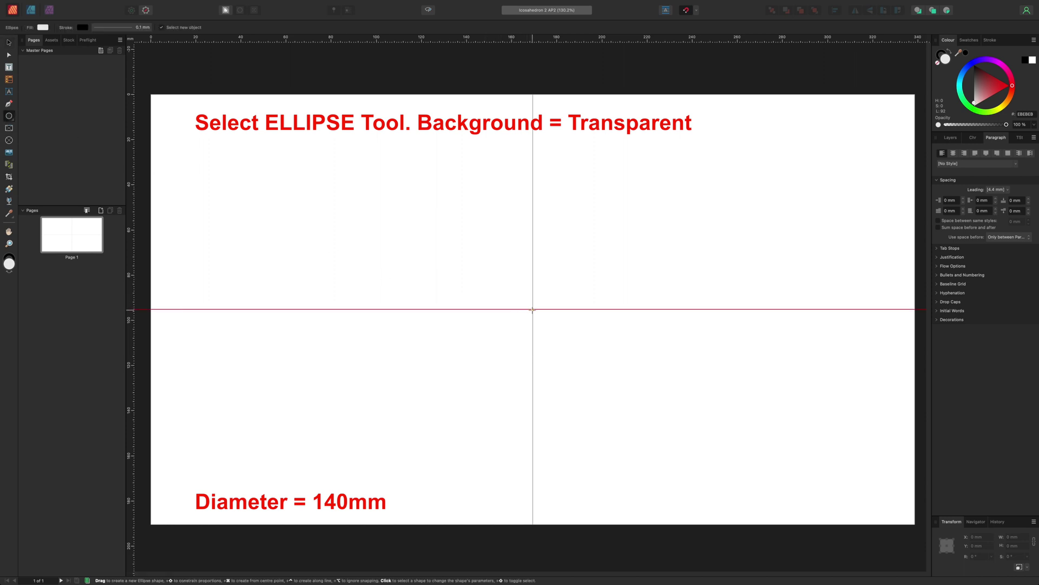
pyautogui.moveTo(532, 309); pyautogui.dragTo(600, 255)
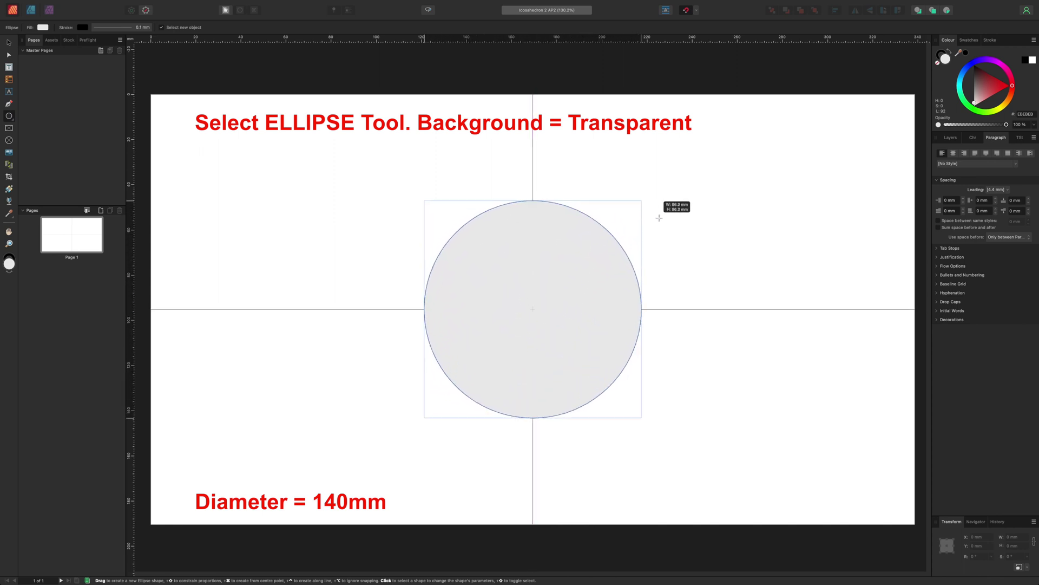
pyautogui.moveTo(599, 255); pyautogui.dragTo(720, 180)
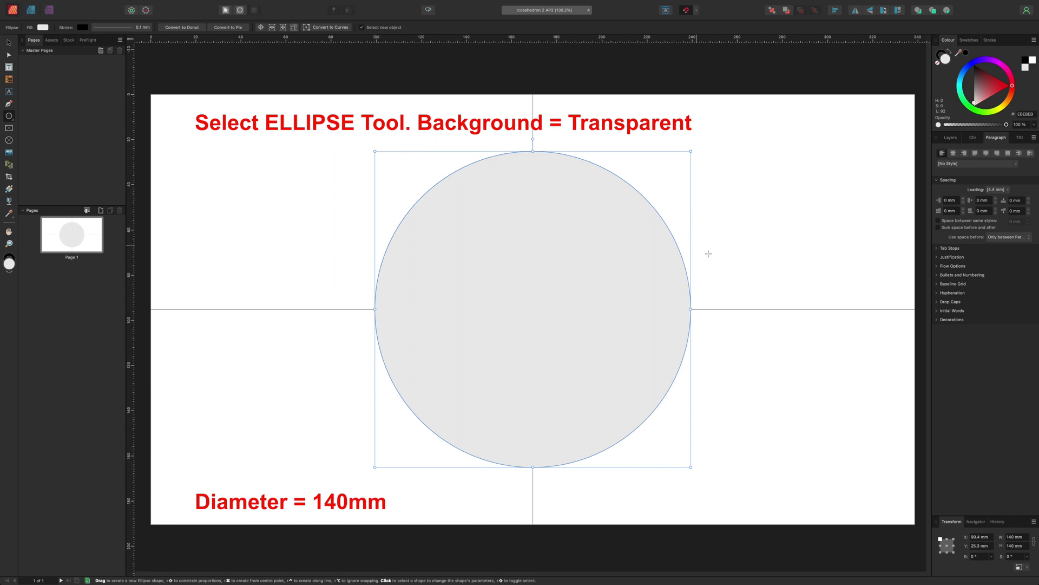
pyautogui.click(939, 63)
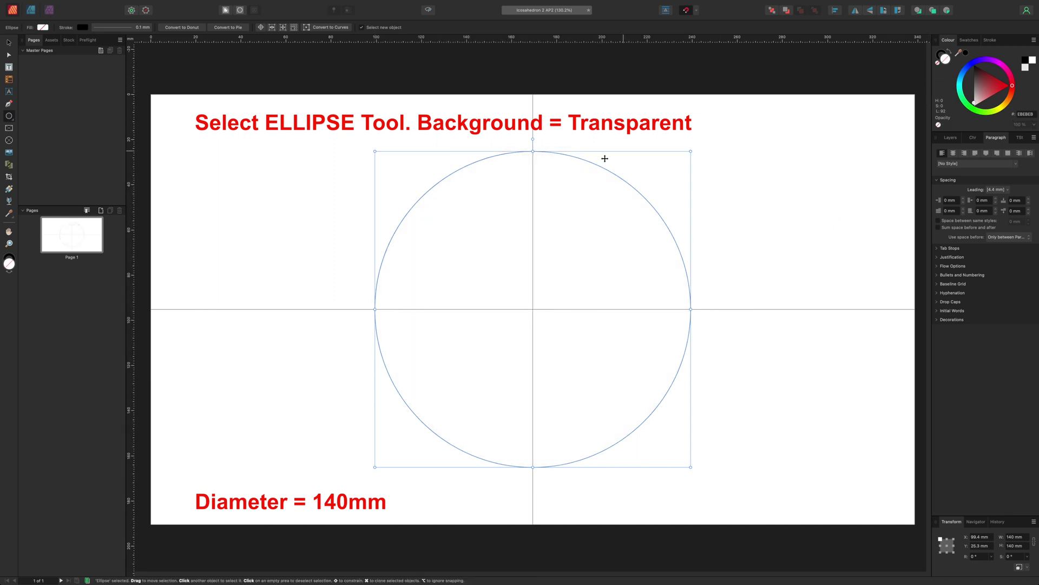
pyautogui.click(261, 28)
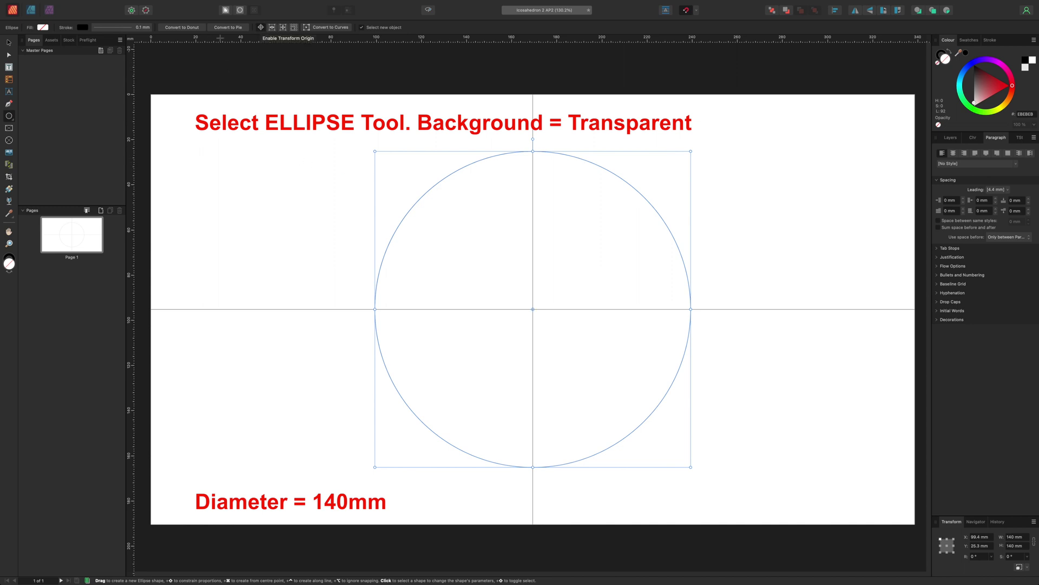
pyautogui.click(9, 43)
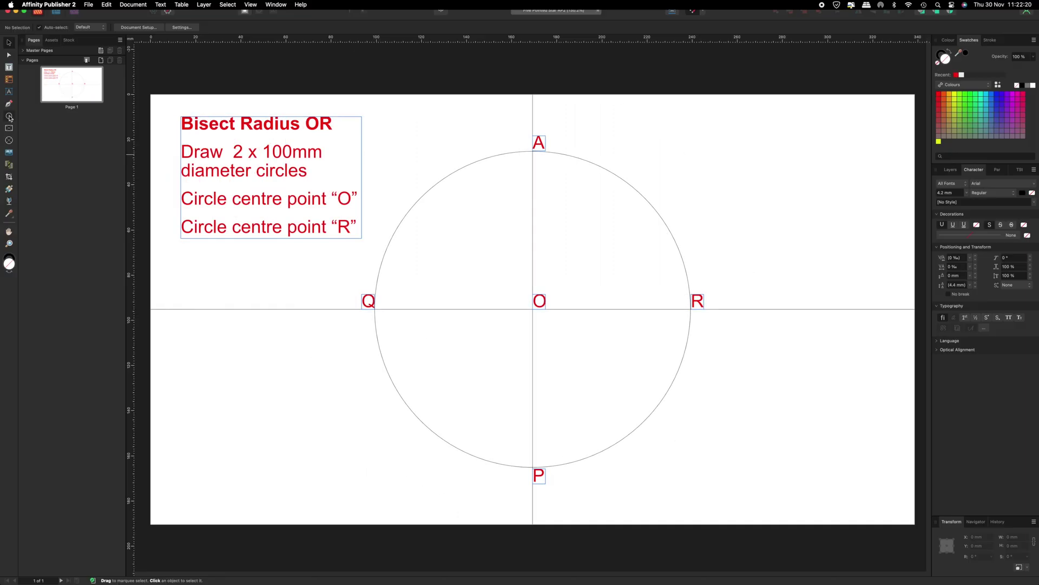
# Step: Draw a circle centred on O and size it to 100 × 100 mm
pyautogui.click(9, 117)
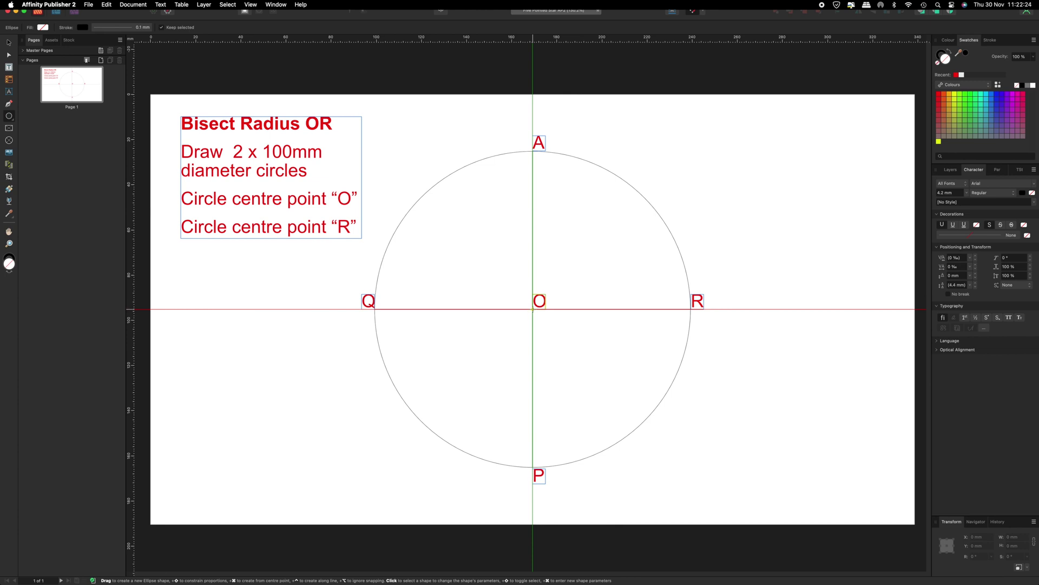
pyautogui.moveTo(533, 309); pyautogui.dragTo(670, 224)
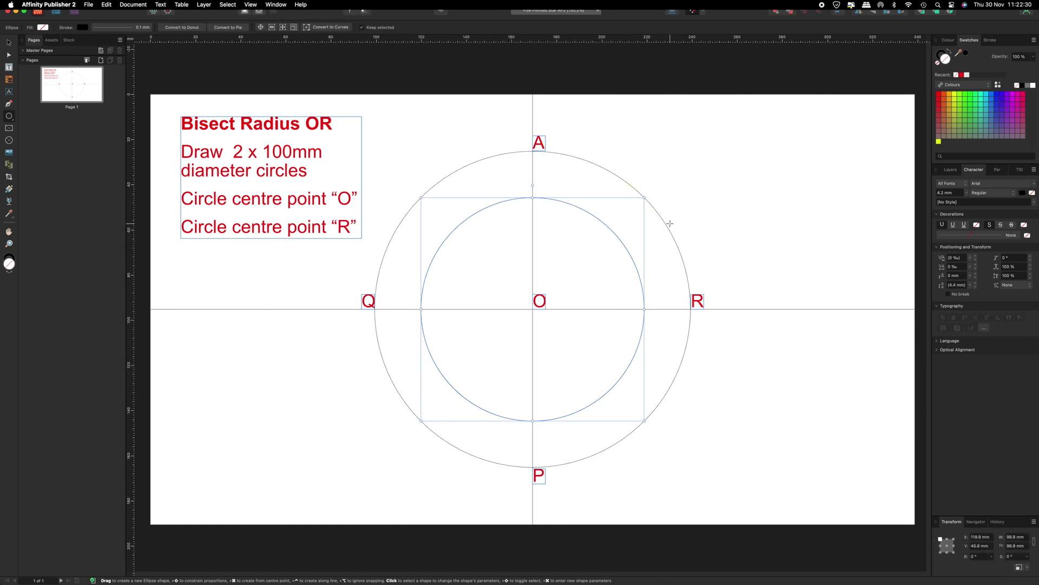
pyautogui.click(1015, 538)
pyautogui.write('100')
pyautogui.press('Return')
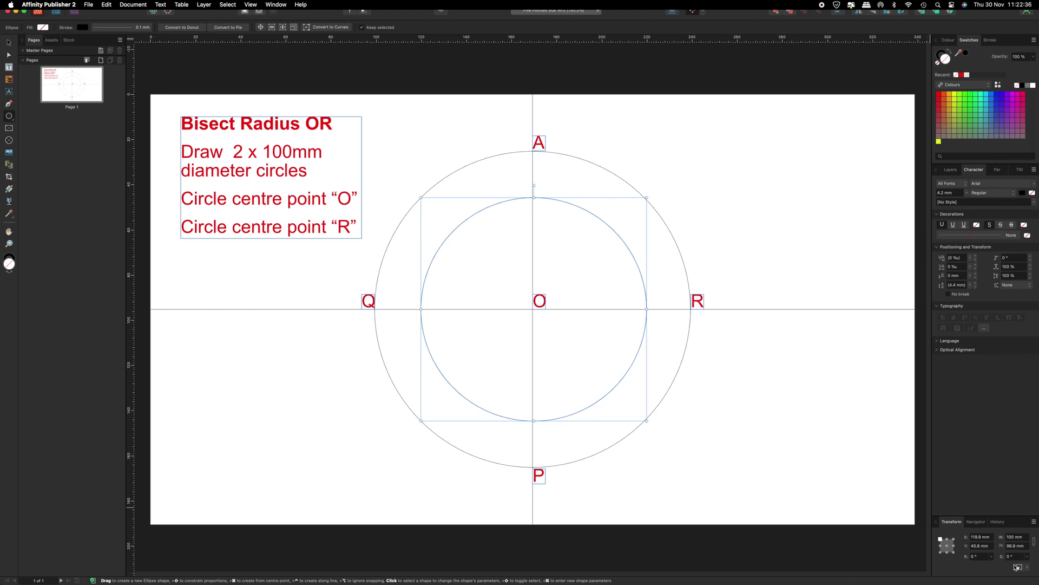
pyautogui.click(1011, 547)
pyautogui.write('100')
pyautogui.press('Return')
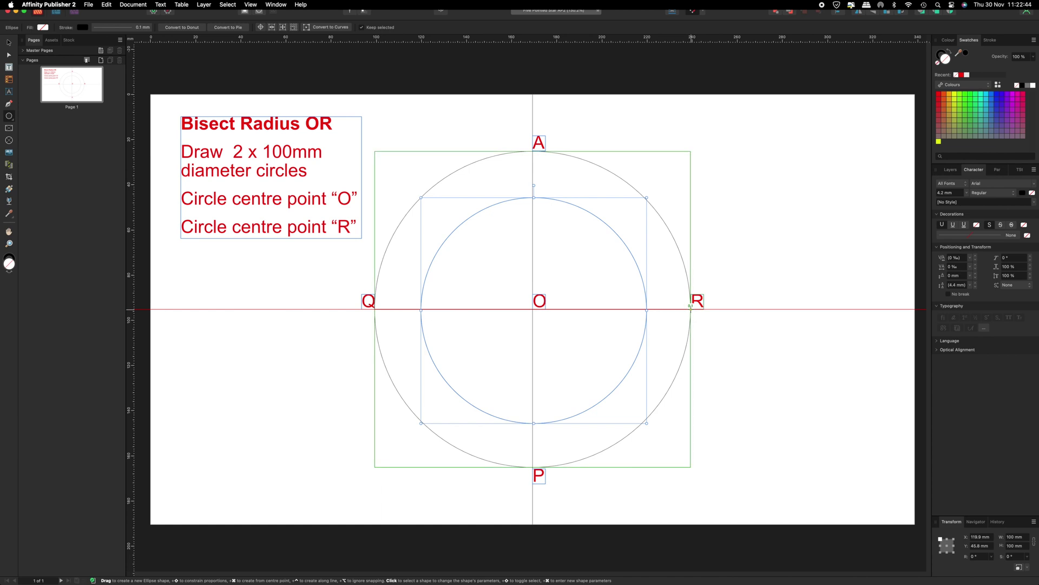
# Step: Draw a second circle centred on R and size it to 100 × 100 mm
pyautogui.click(690, 306)
pyautogui.moveTo(690, 306); pyautogui.dragTo(818, 208)
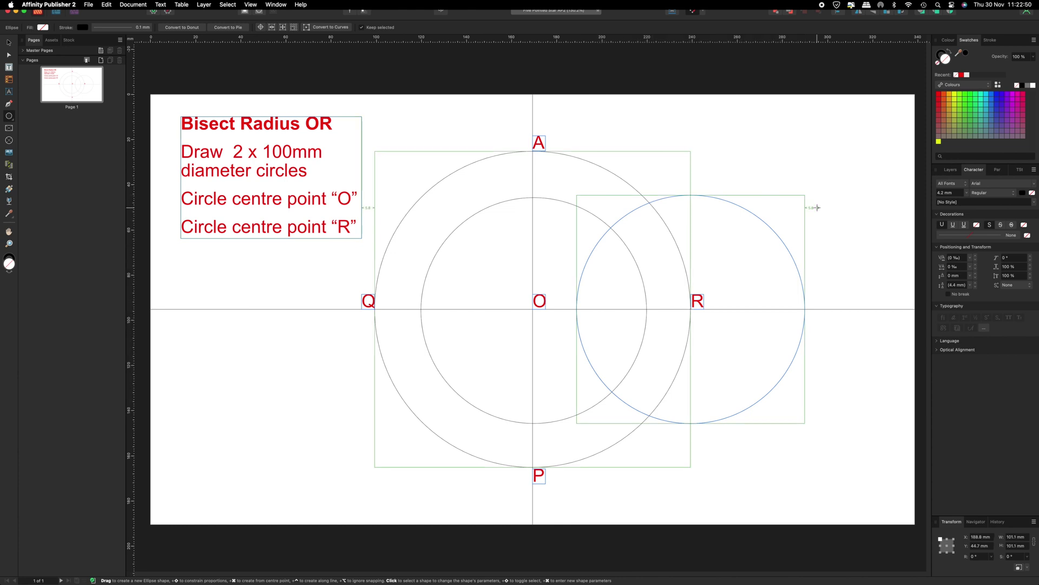
pyautogui.click(1013, 540)
pyautogui.write('100')
pyautogui.press('Return')
pyautogui.click(1014, 545)
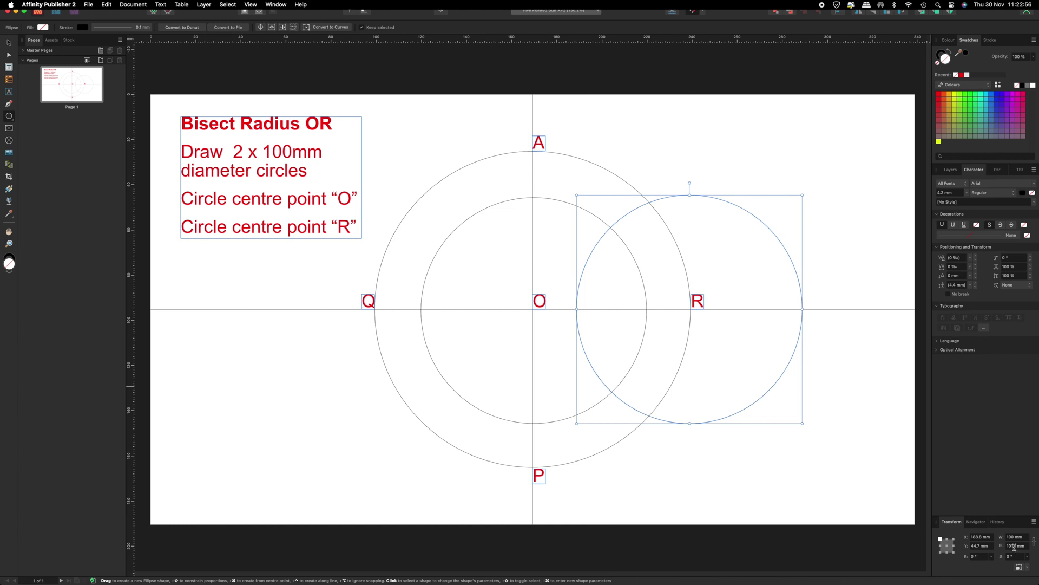
pyautogui.write('1')
pyautogui.press('Return')
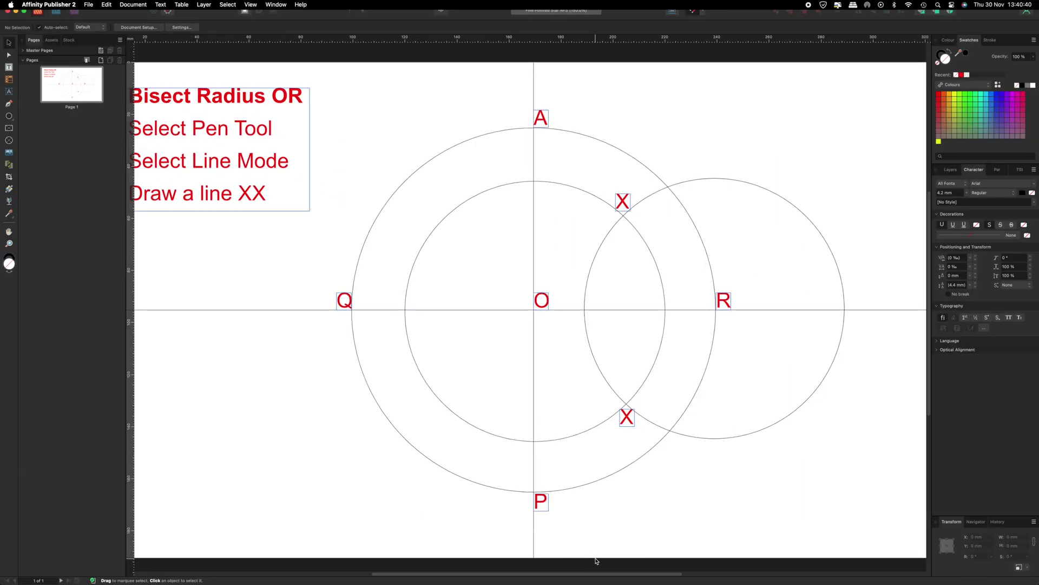
# Step: Draw a straight line from the upper X intersection to the lower X, then fit the page in view
pyautogui.press('super+plus')
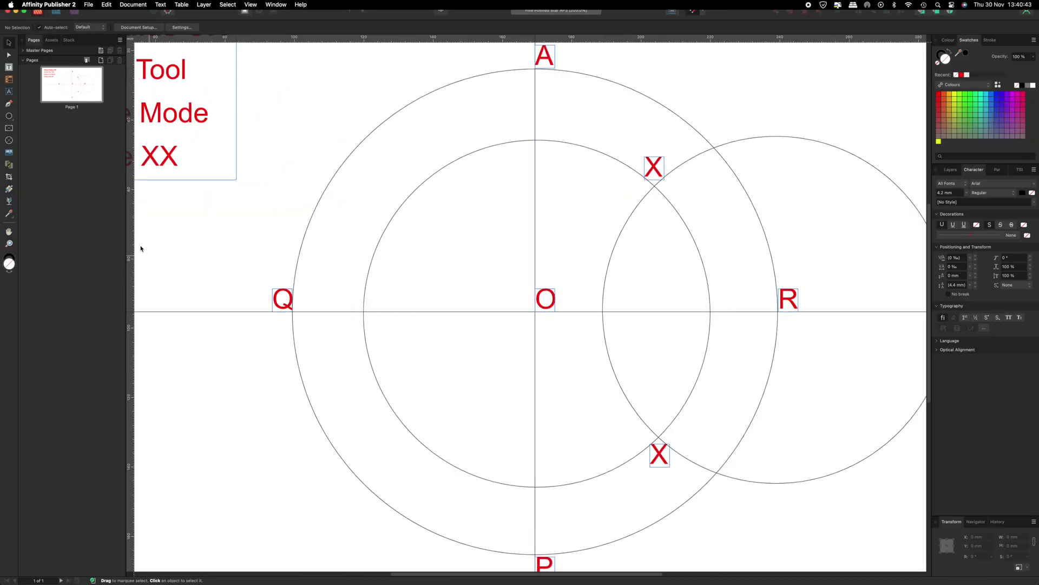
pyautogui.click(9, 104)
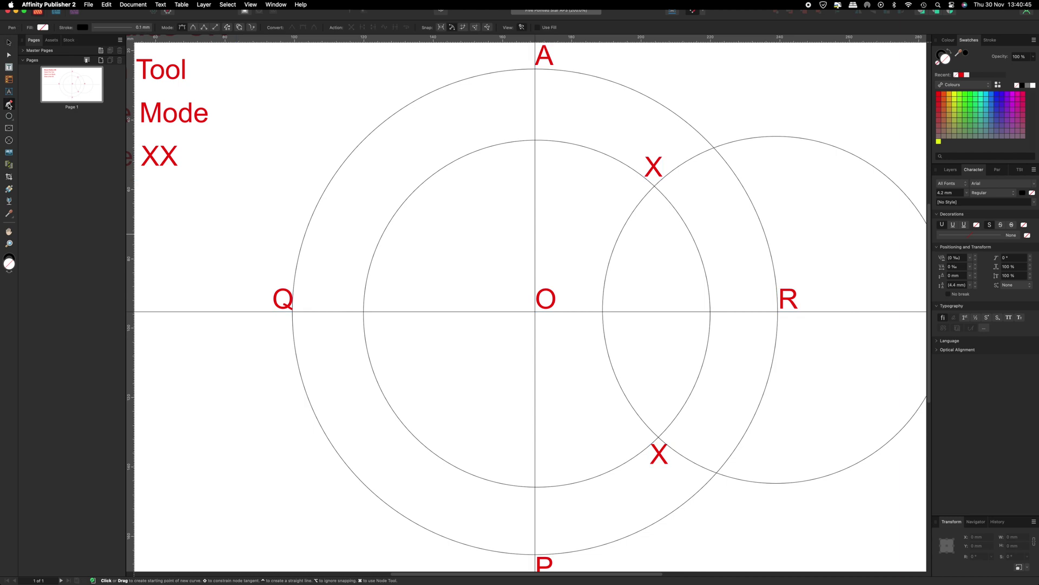
pyautogui.click(216, 28)
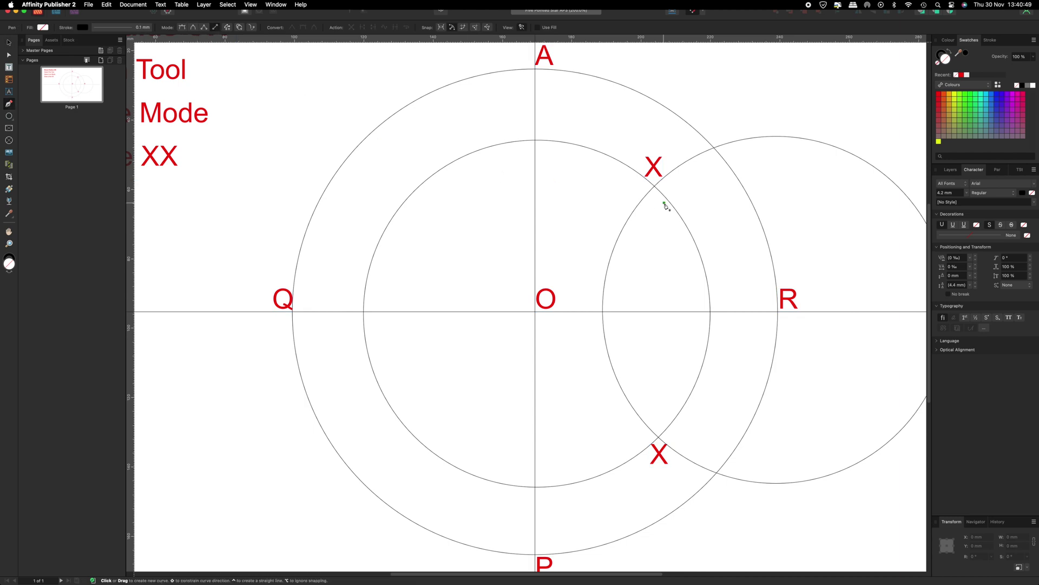
pyautogui.click(655, 186)
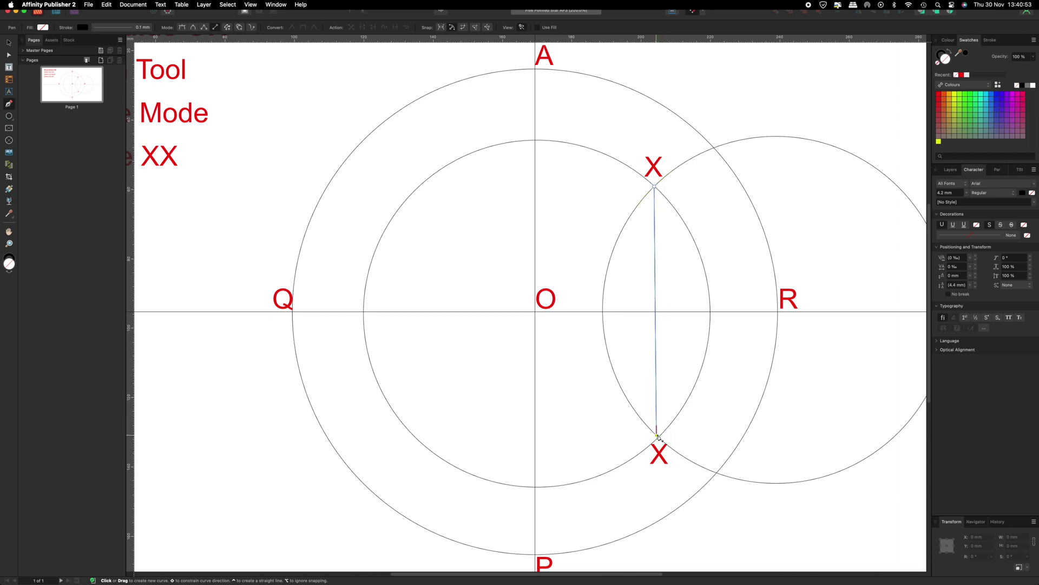
pyautogui.click(658, 436)
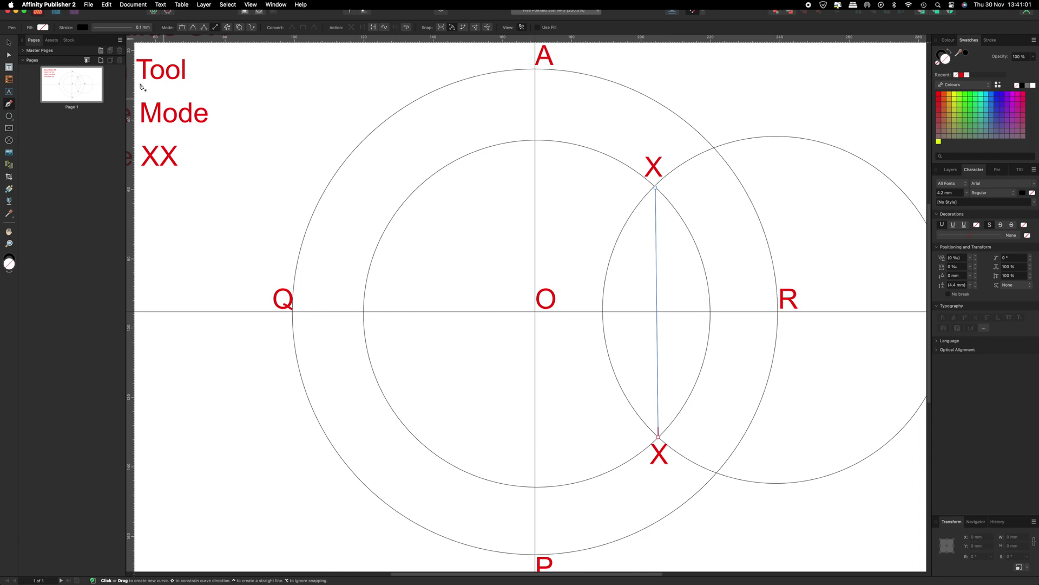
pyautogui.click(8, 43)
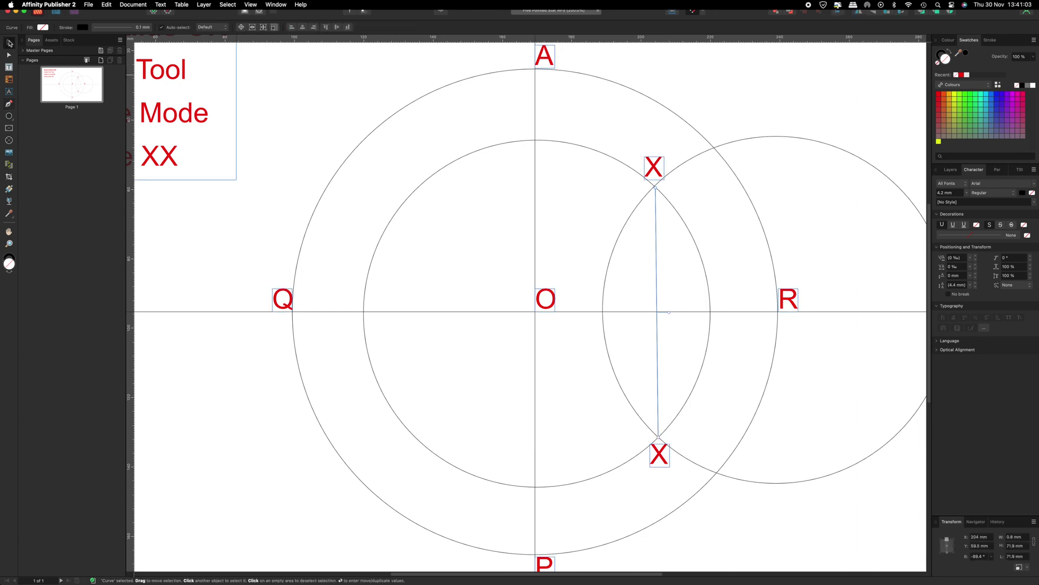
pyautogui.click(251, 6)
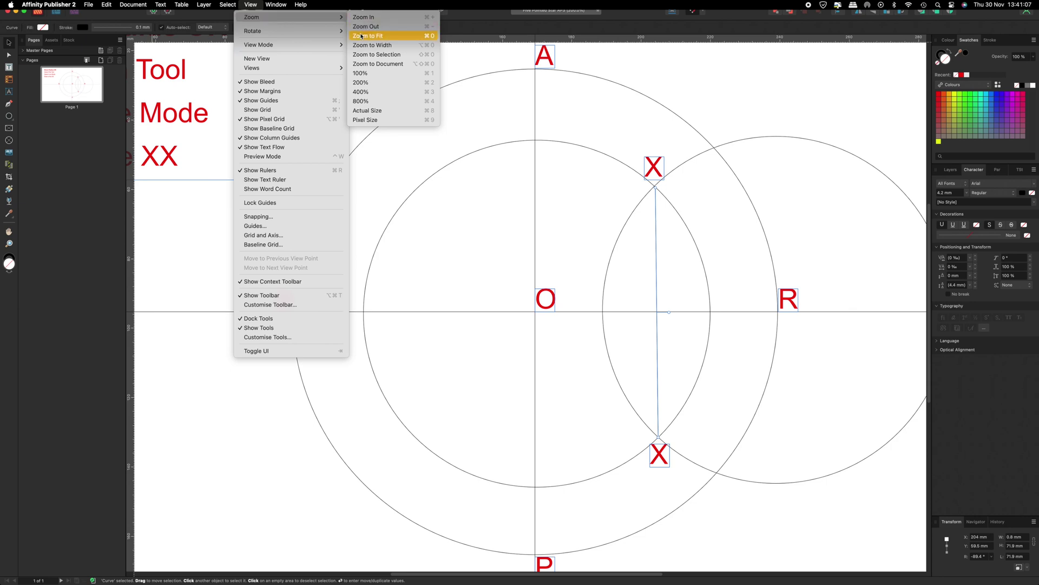
pyautogui.click(361, 37)
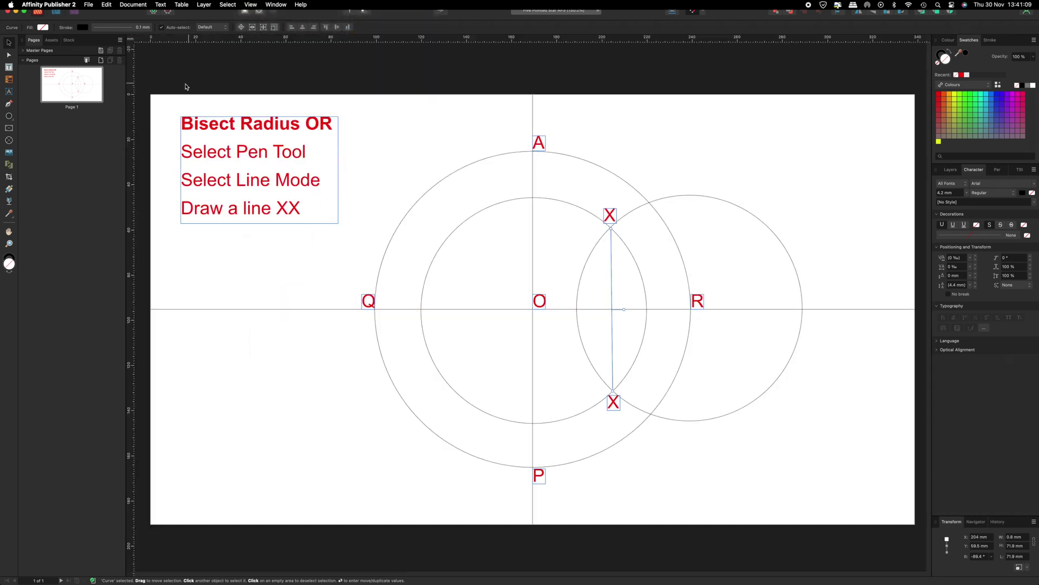
pyautogui.click(166, 82)
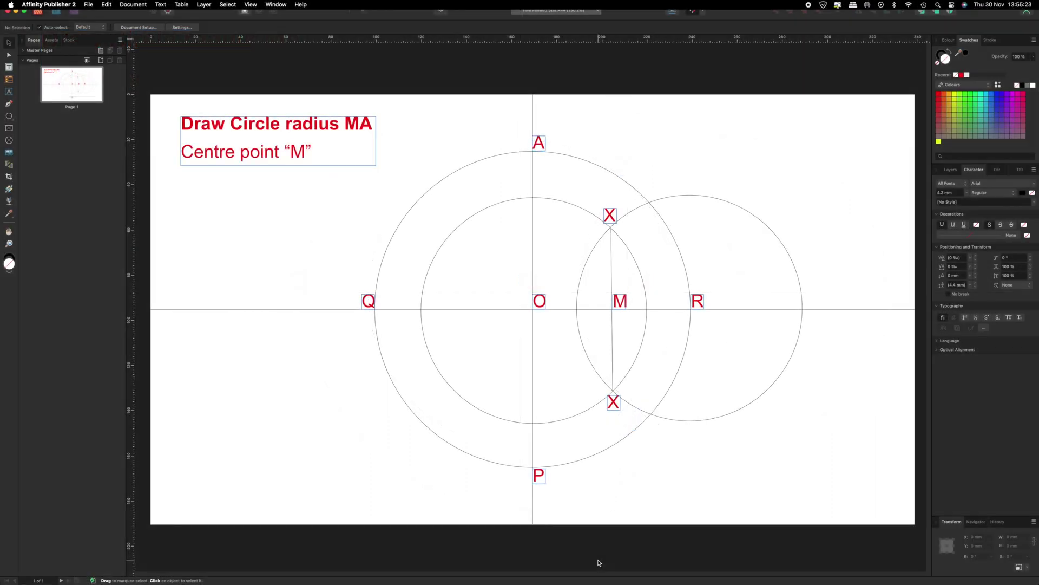
# Step: Draw a circle centred on M out to point A, then fit the page and deselect
pyautogui.press('super+plus')
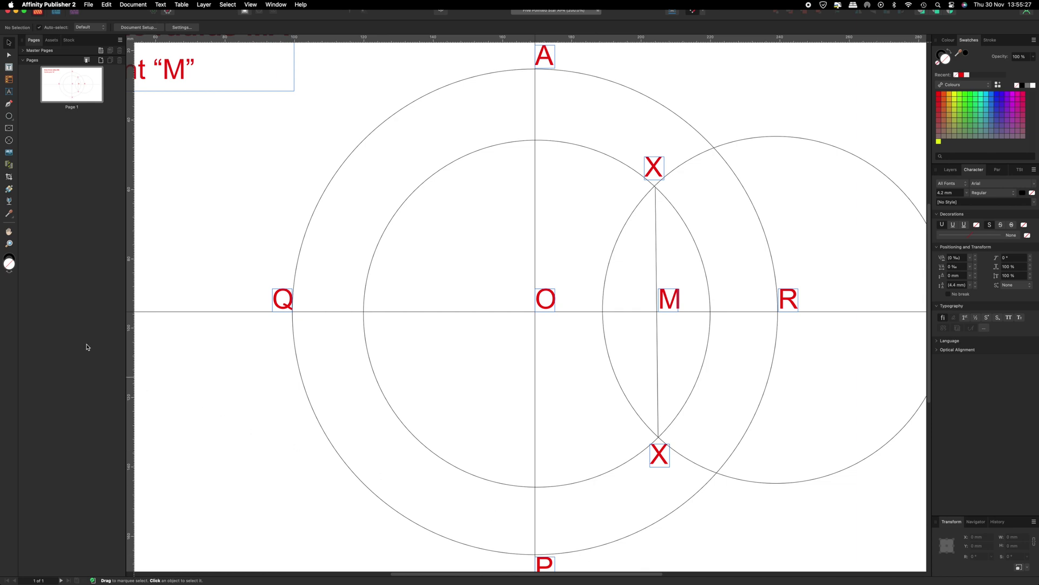
pyautogui.click(10, 116)
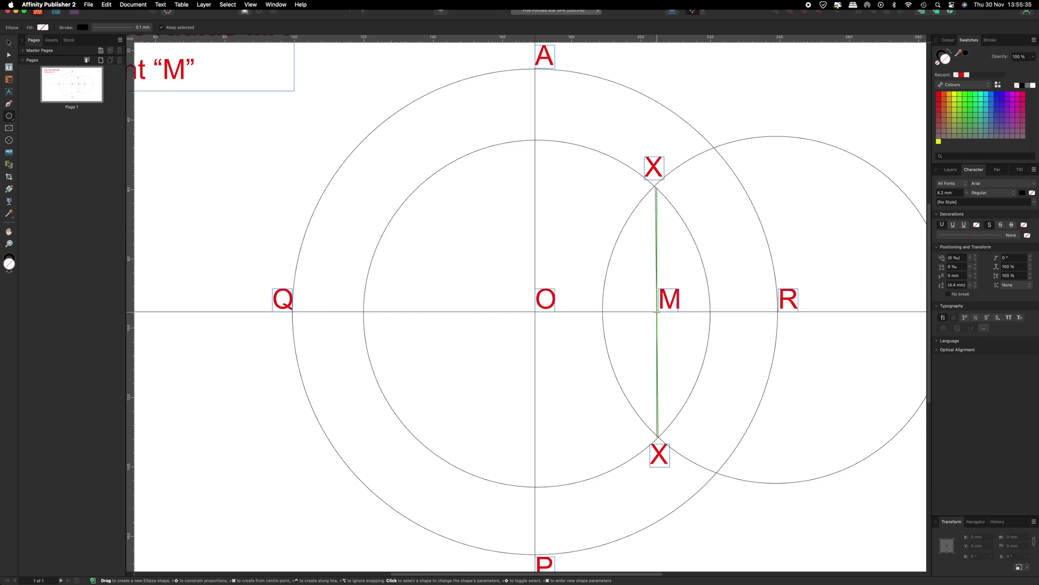
pyautogui.moveTo(656, 313); pyautogui.dragTo(374, 50)
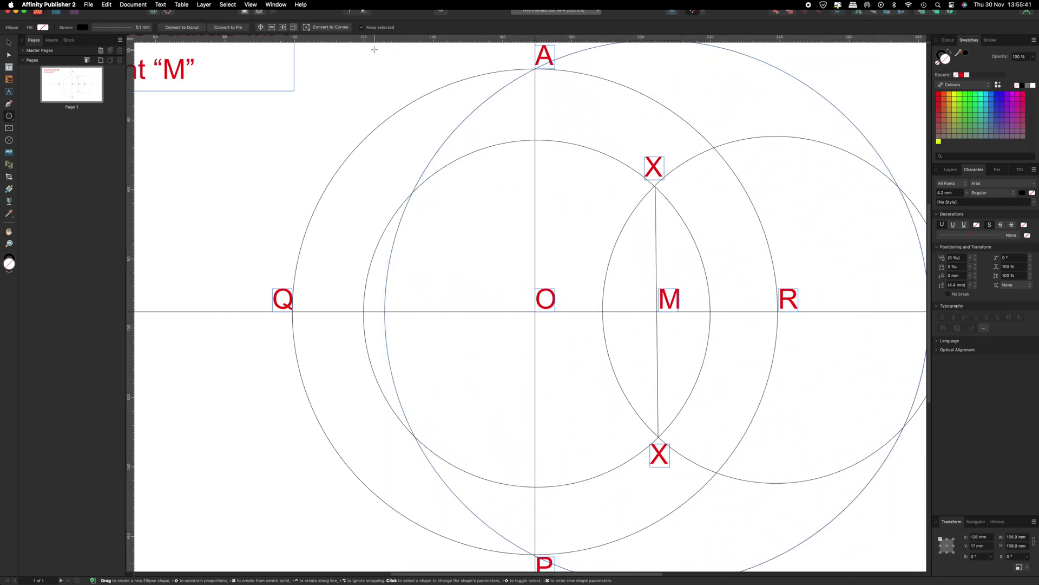
pyautogui.click(250, 5)
pyautogui.moveTo(251, 18)
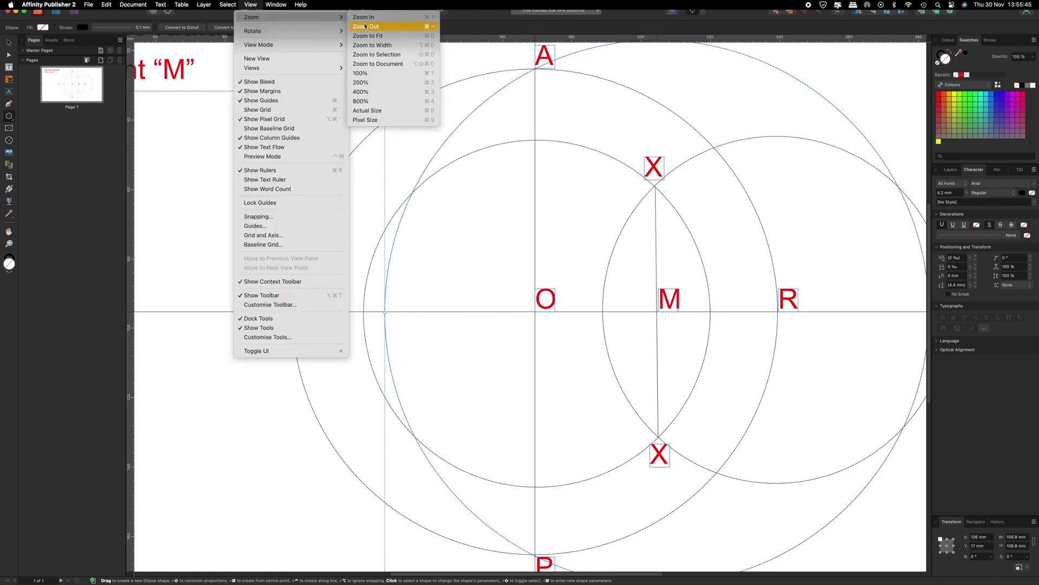
pyautogui.click(380, 36)
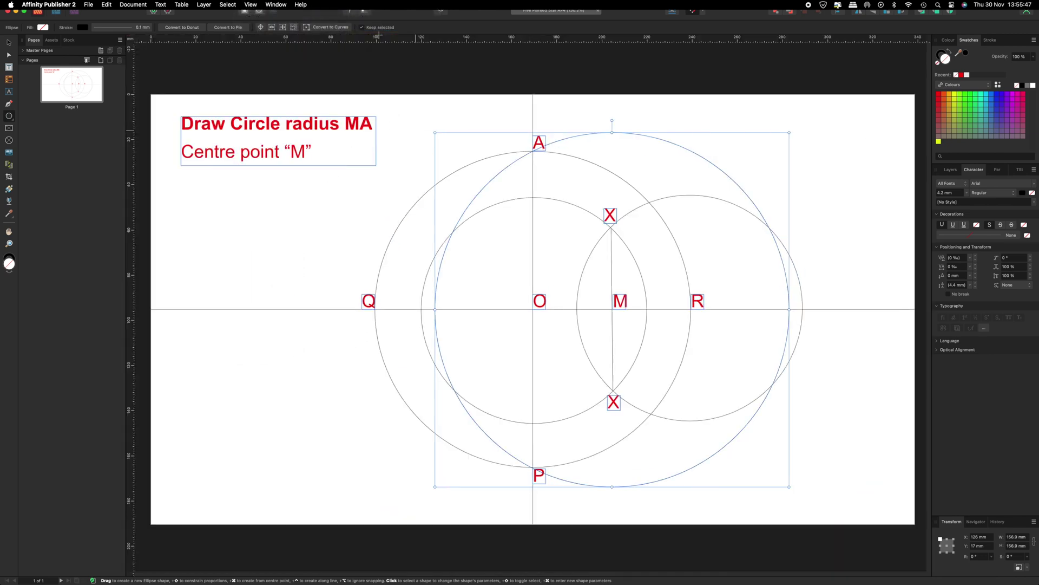
pyautogui.click(9, 44)
pyautogui.click(162, 69)
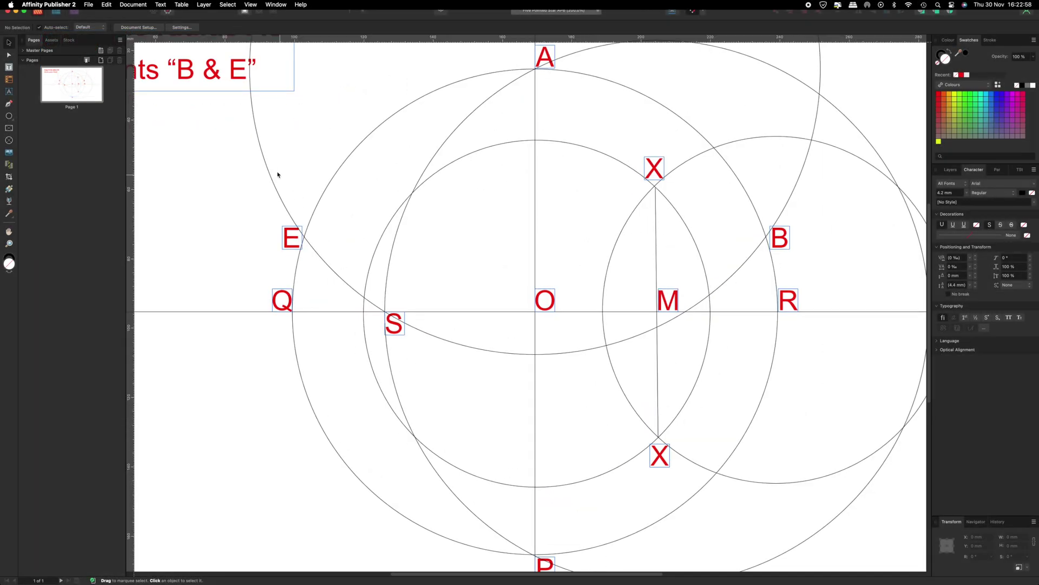
# Step: Copy the large construction circle and position a copy centred on point E
pyautogui.rightClick(261, 150)
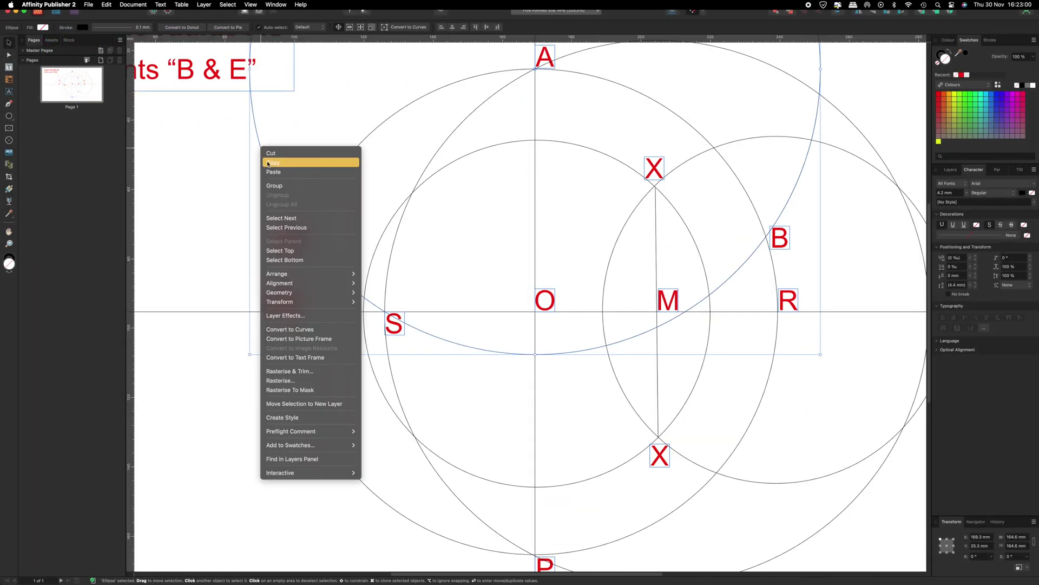
pyautogui.press('Escape')
pyautogui.rightClick(262, 152)
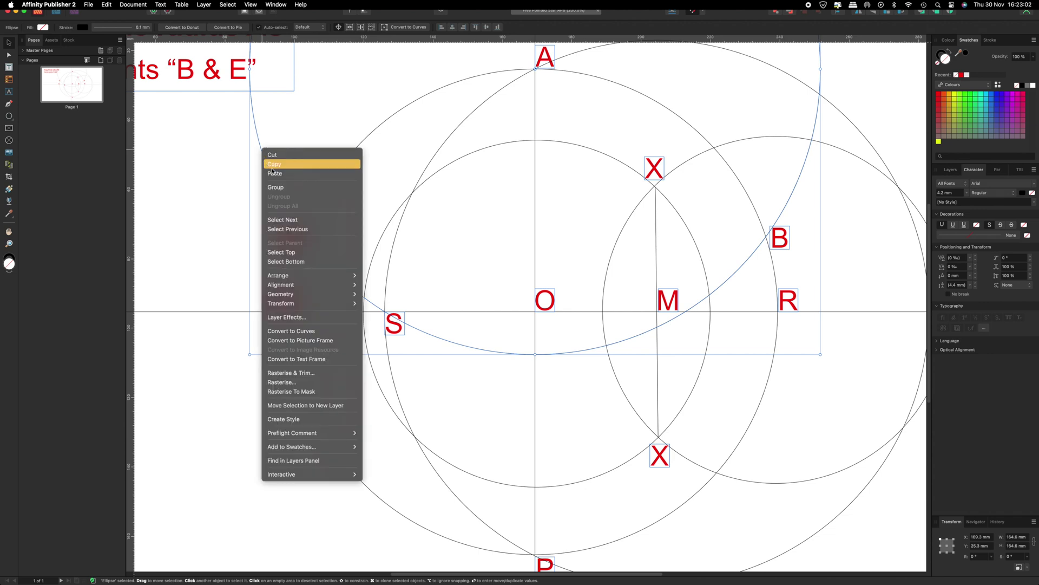
pyautogui.click(273, 171)
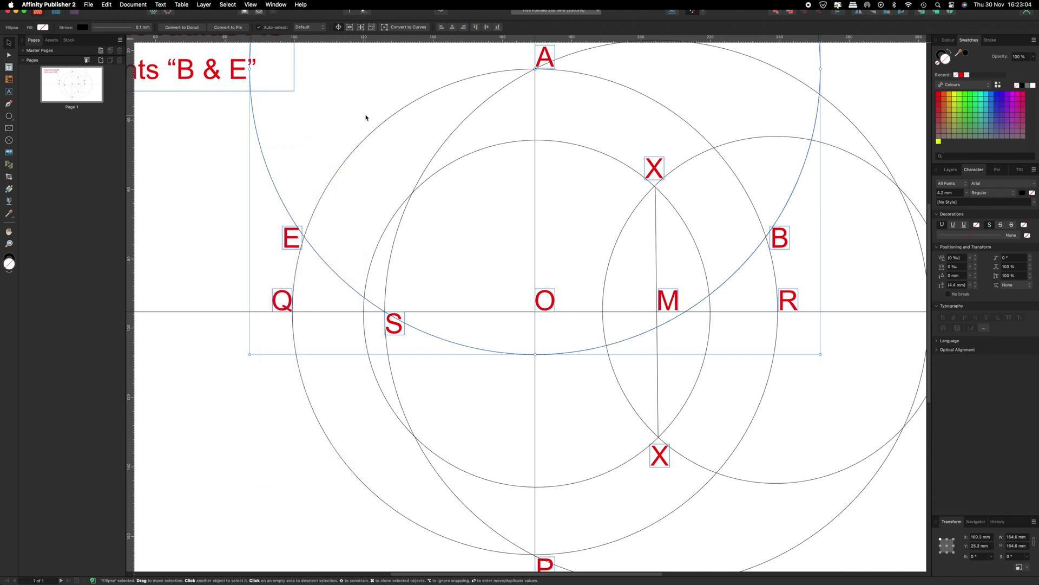
pyautogui.moveTo(375, 113); pyautogui.dragTo(176, 301)
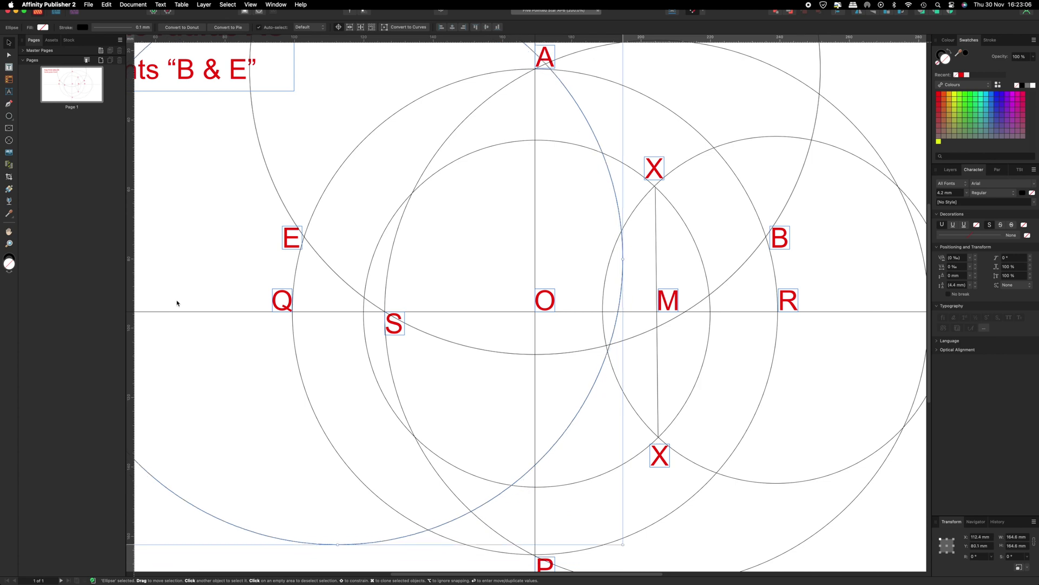
pyautogui.moveTo(176, 301); pyautogui.dragTo(148, 281)
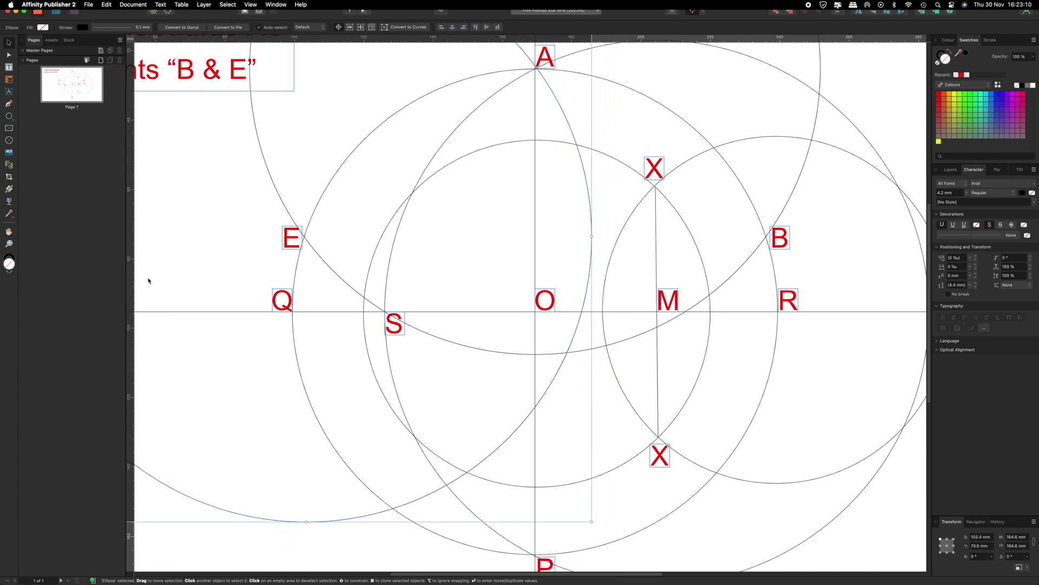
pyautogui.moveTo(149, 280); pyautogui.dragTo(148, 281)
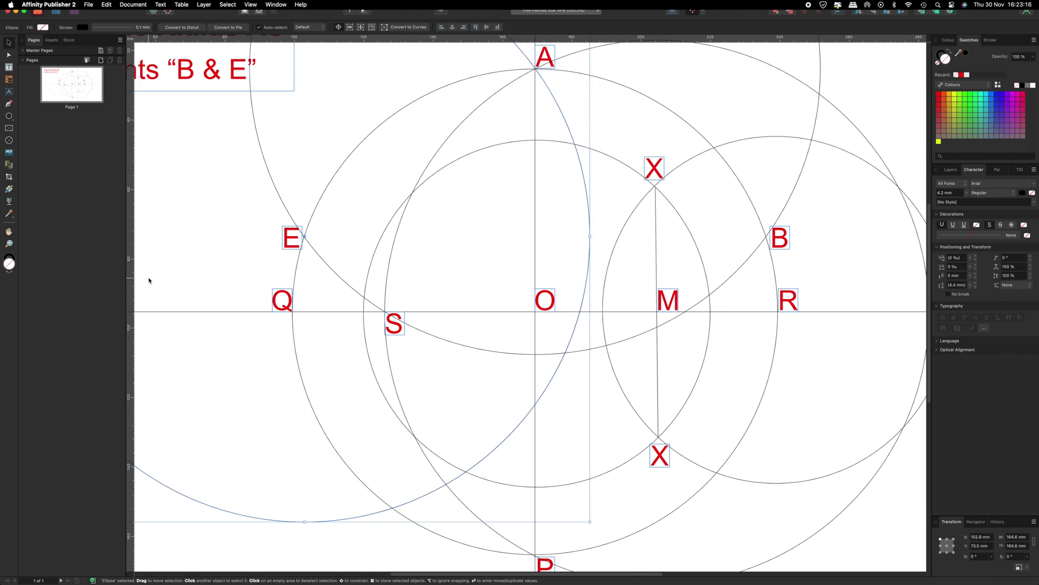
# Step: Paste another copy centred on point B and fit the page in view
pyautogui.rightClick(389, 115)
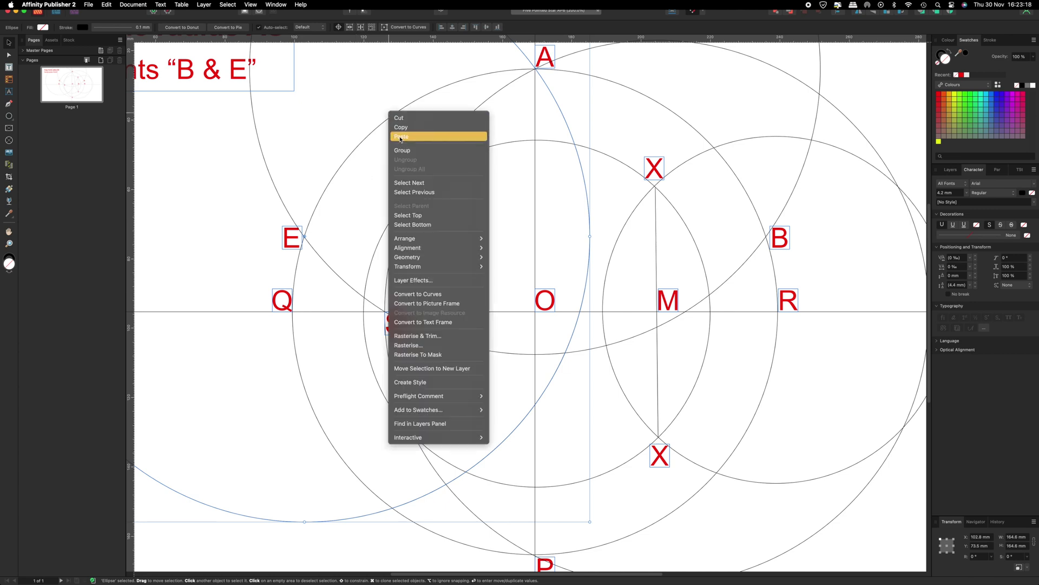
pyautogui.click(402, 136)
pyautogui.moveTo(396, 81); pyautogui.dragTo(593, 252)
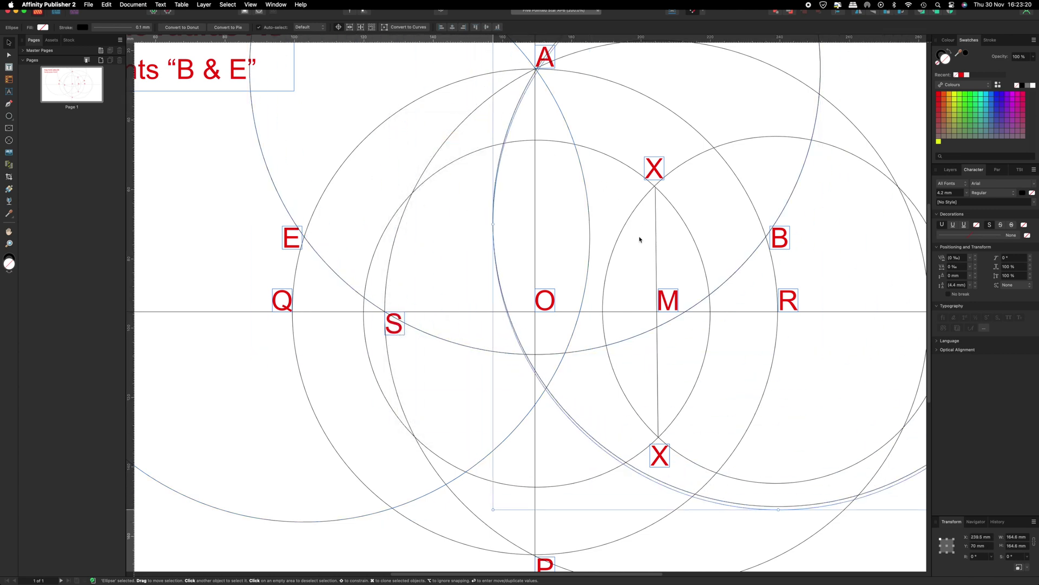
pyautogui.moveTo(593, 252); pyautogui.dragTo(630, 252)
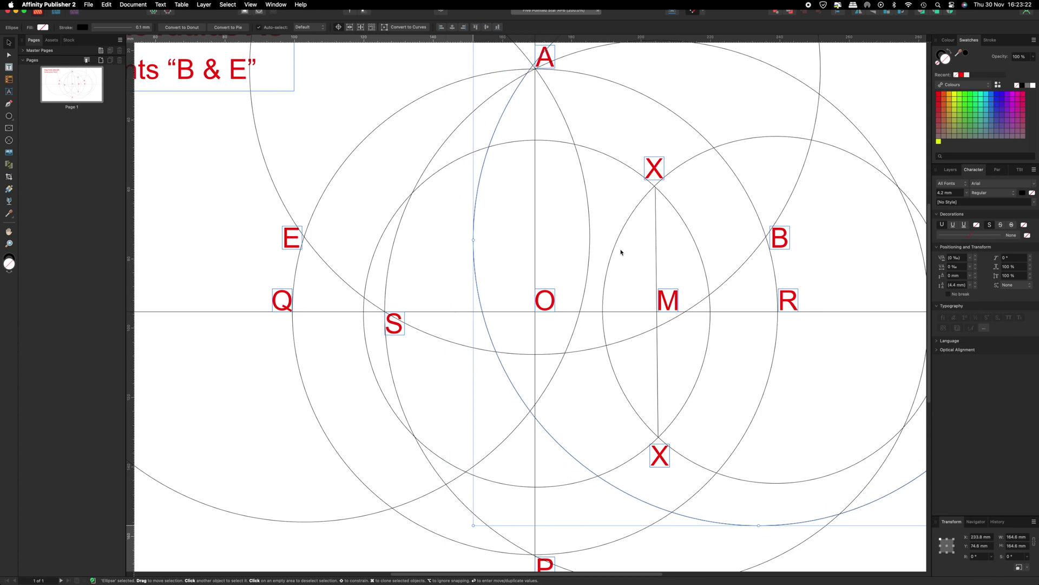
pyautogui.moveTo(627, 251); pyautogui.dragTo(627, 249)
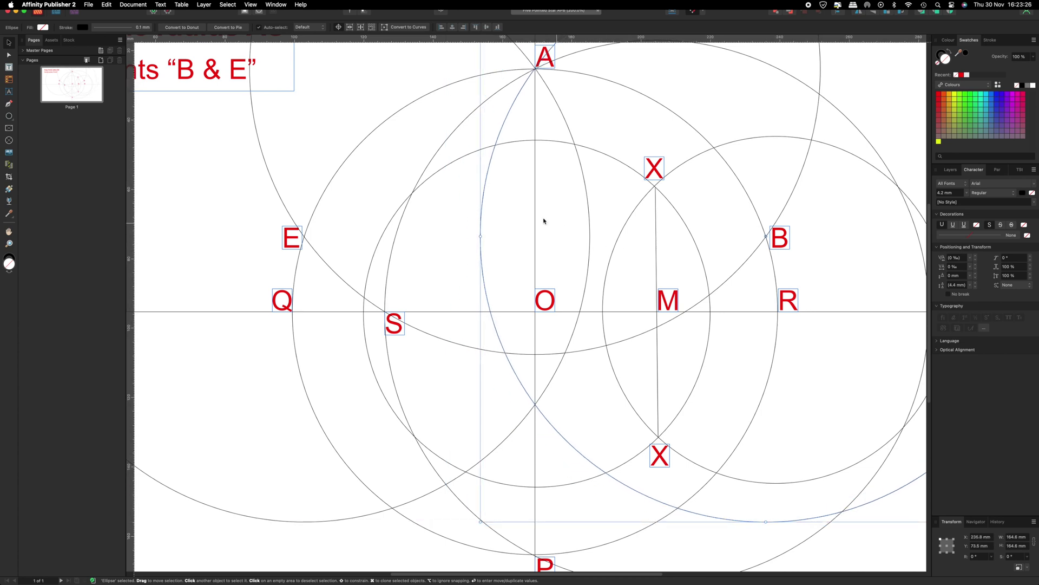
pyautogui.click(250, 5)
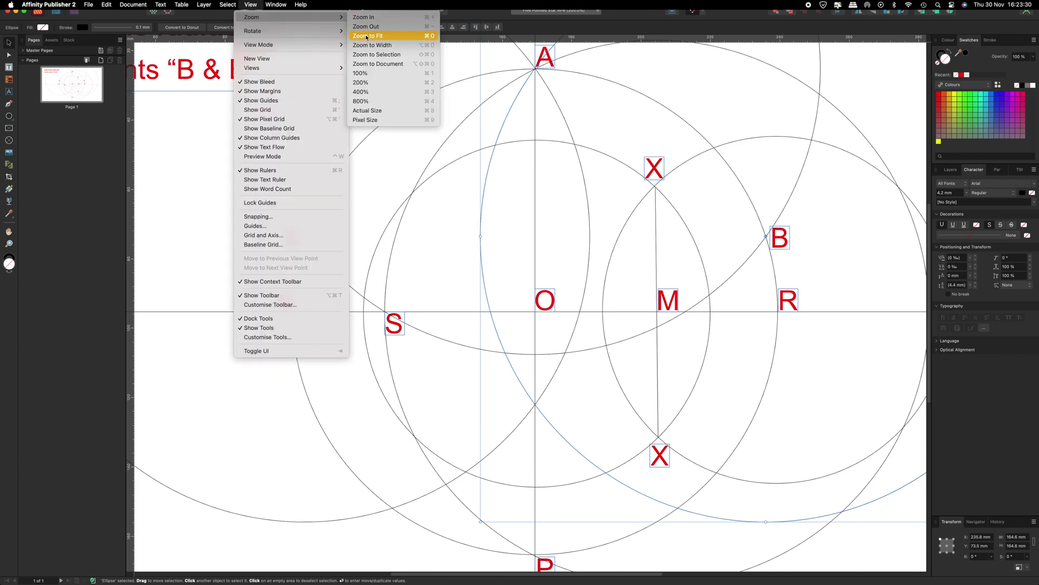
pyautogui.click(366, 36)
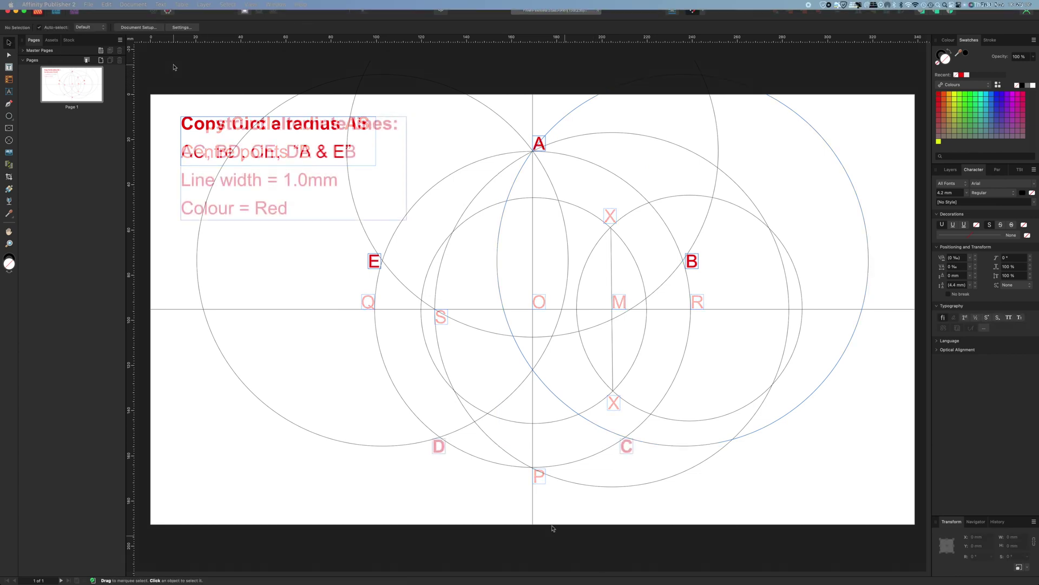
# Step: Set the Pen tool to Line mode with a 1 mm stroke and the recent red colour
pyautogui.click(10, 104)
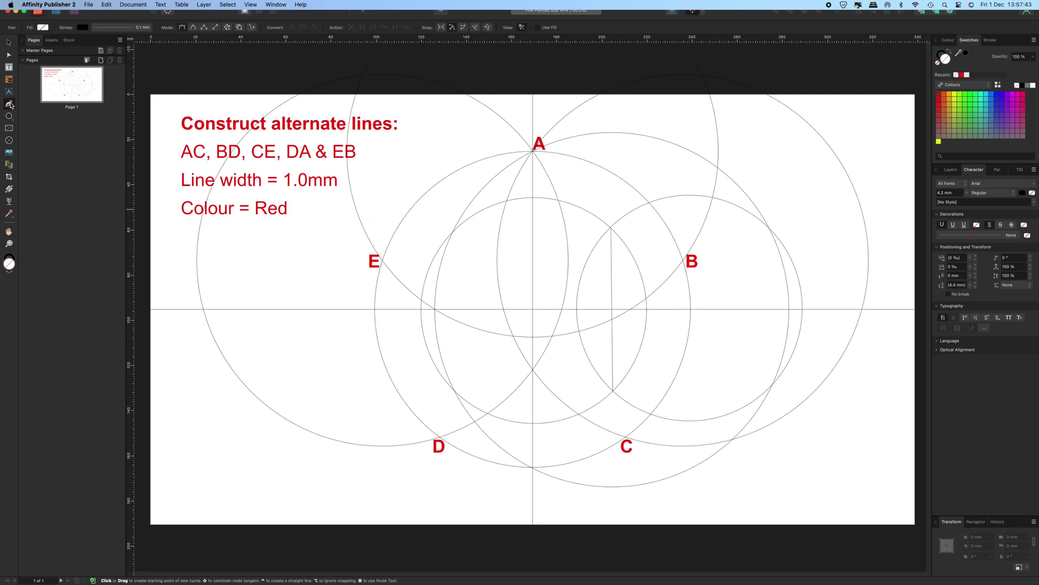
pyautogui.click(216, 27)
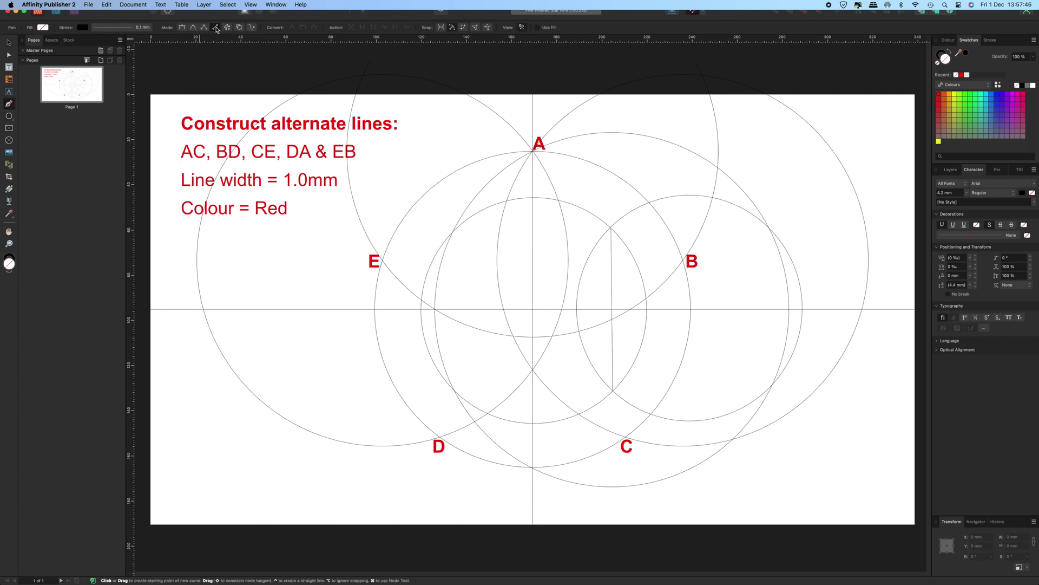
pyautogui.click(138, 28)
pyautogui.click(163, 54)
pyautogui.write('1')
pyautogui.press('Return')
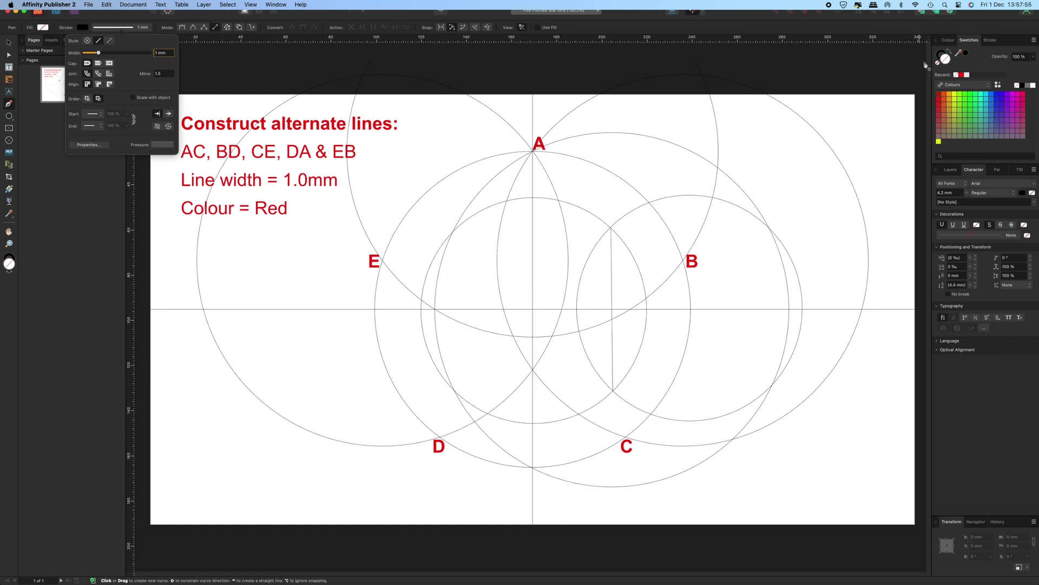
pyautogui.click(962, 77)
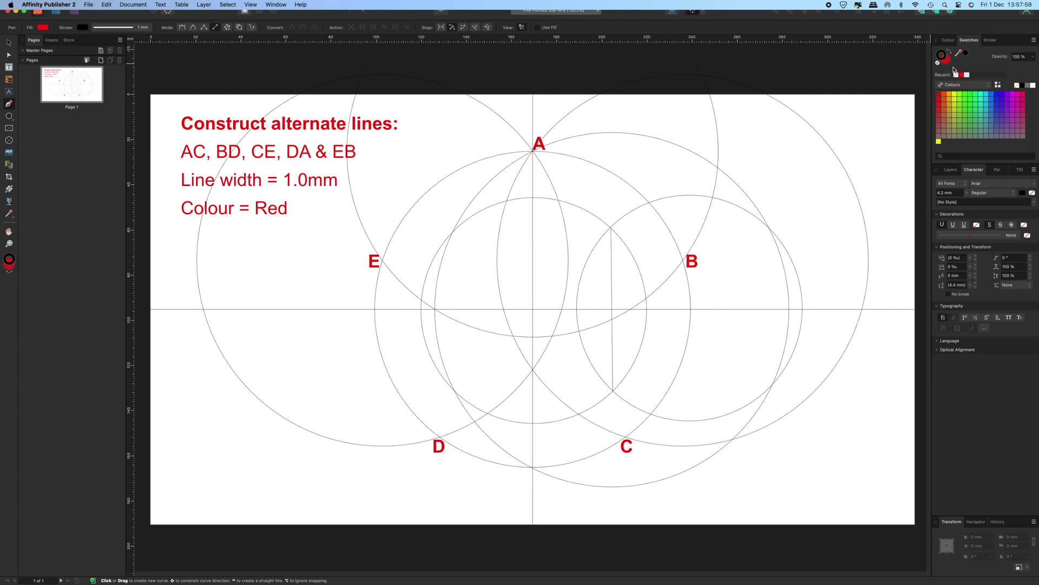
# Step: Make the stroke red and draw lines AC and BD
pyautogui.click(957, 75)
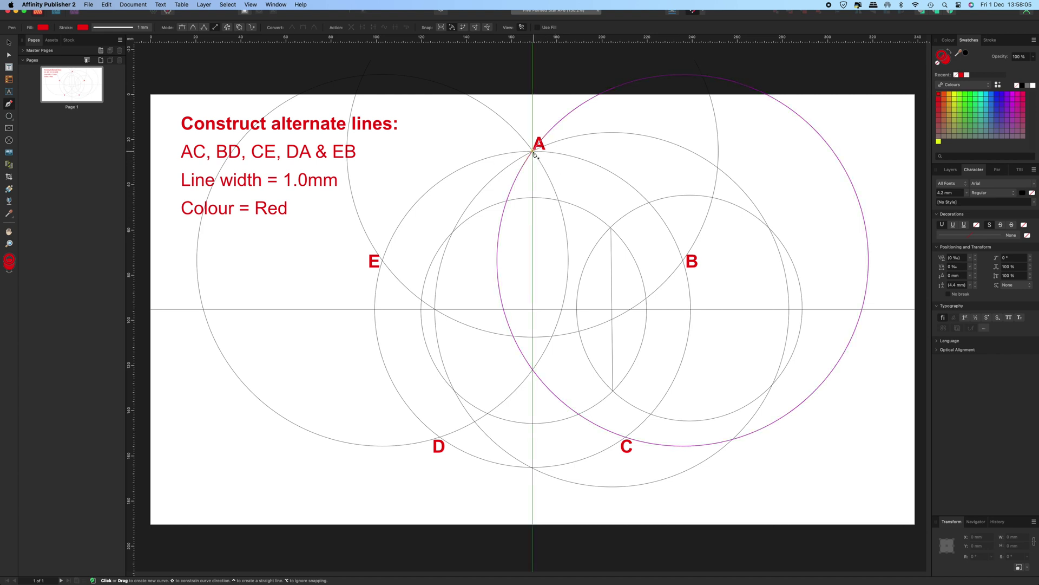
pyautogui.click(533, 152)
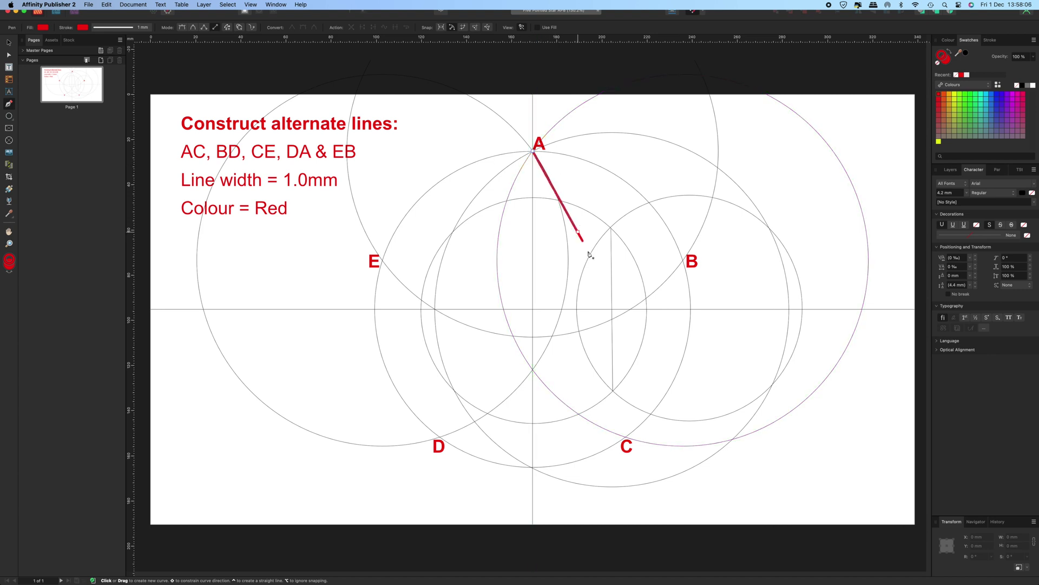
pyautogui.click(627, 439)
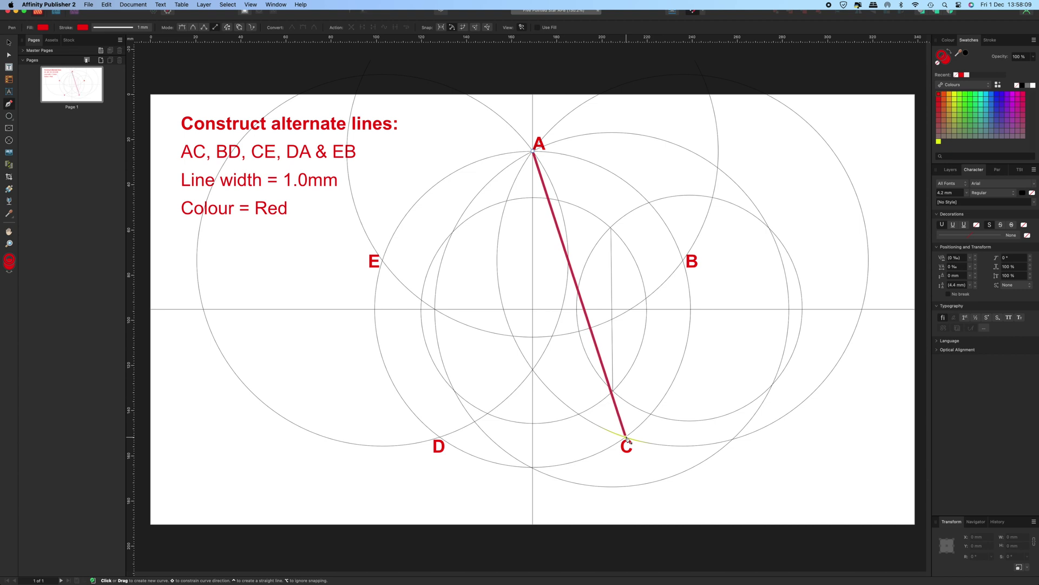
pyautogui.press('Escape')
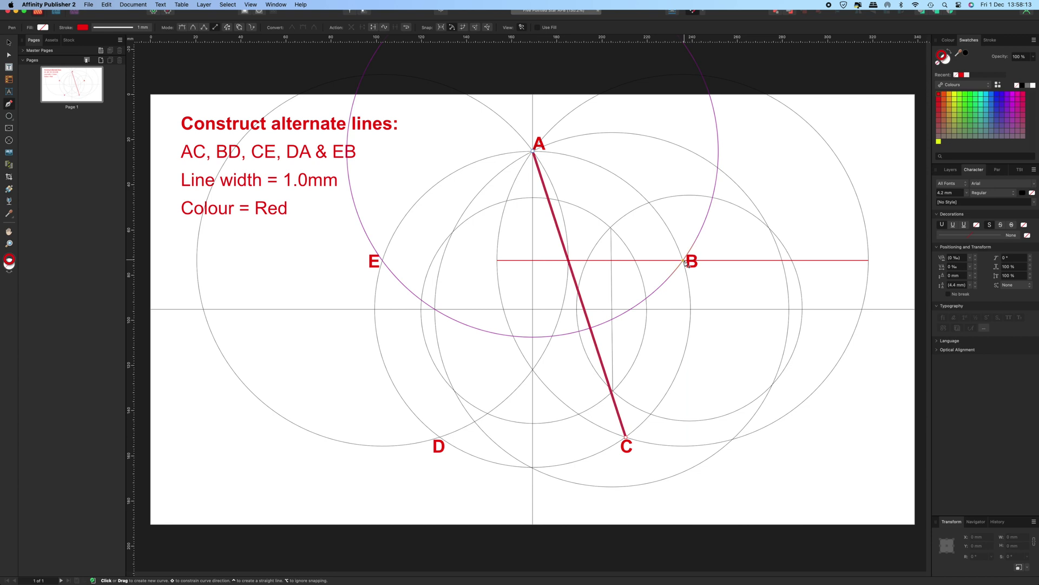
pyautogui.click(684, 262)
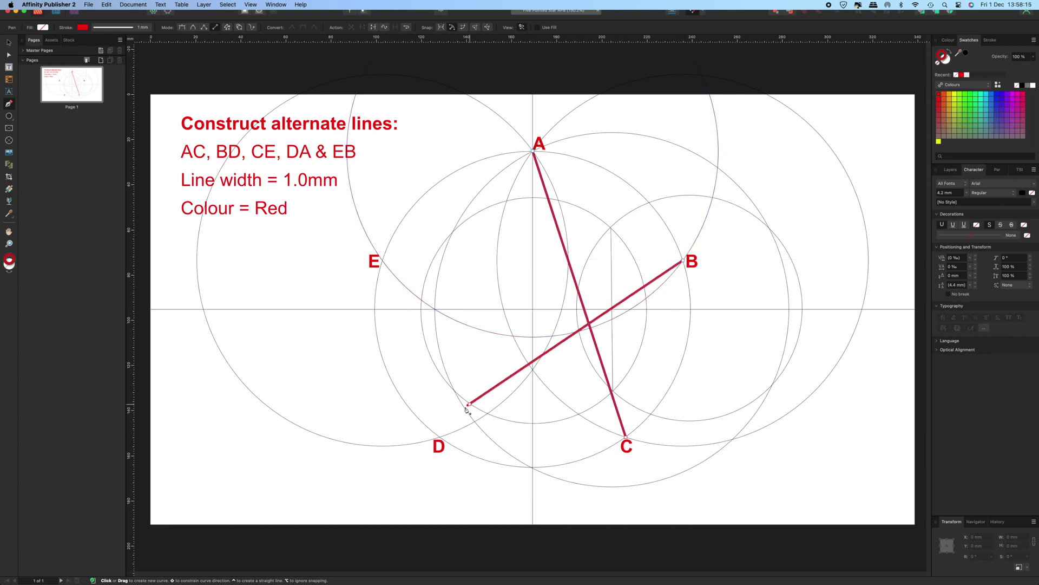
pyautogui.click(441, 437)
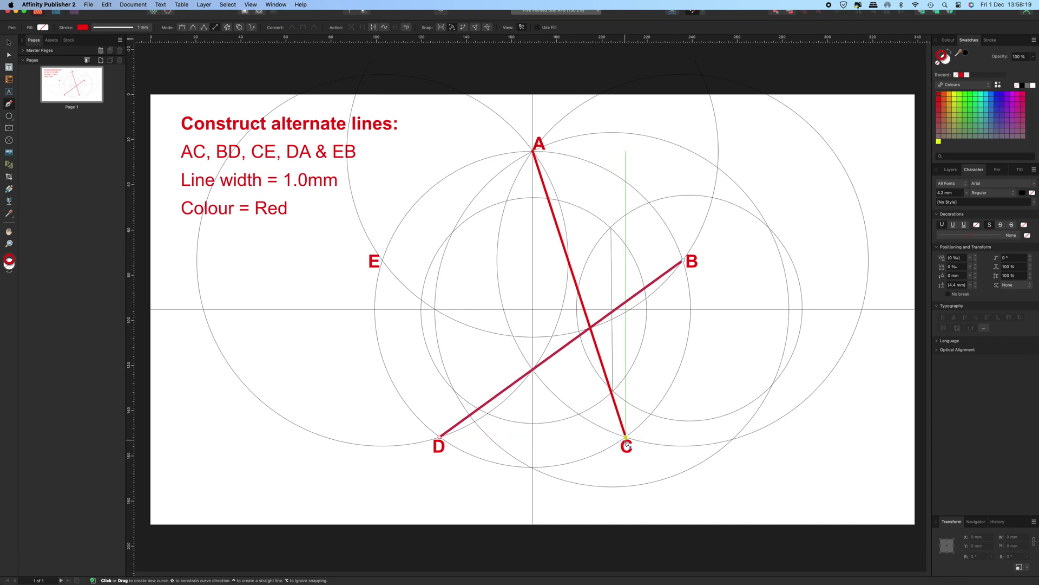
# Step: Draw lines CE, DA and EB to complete the star
pyautogui.click(626, 437)
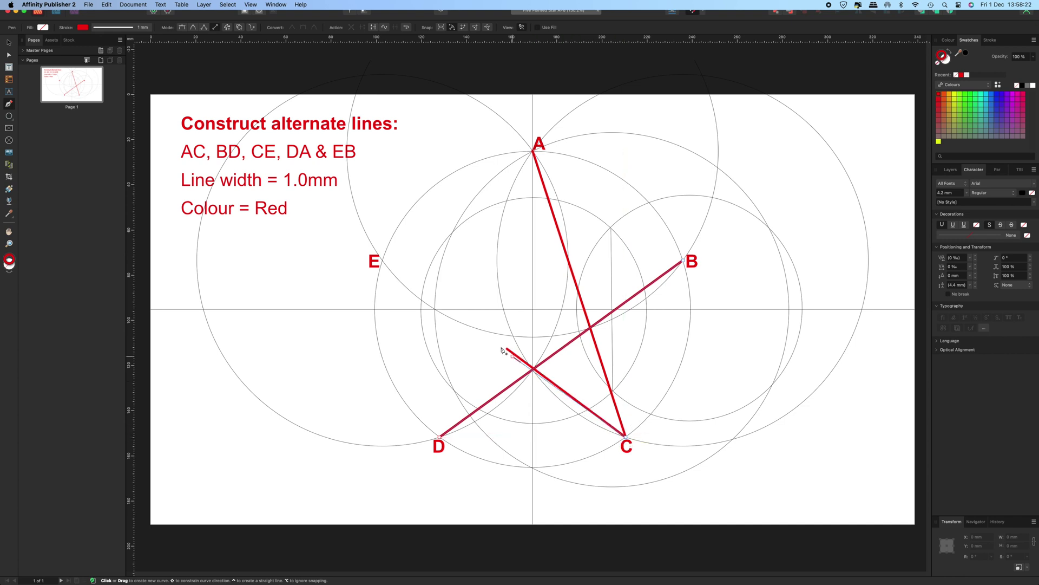
pyautogui.click(383, 262)
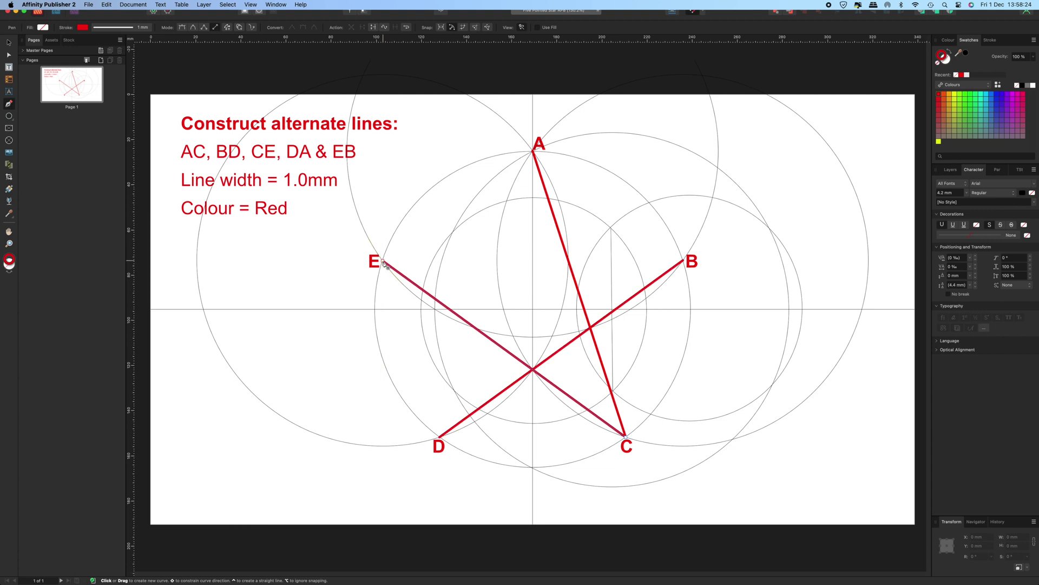
pyautogui.click(441, 438)
pyautogui.click(534, 154)
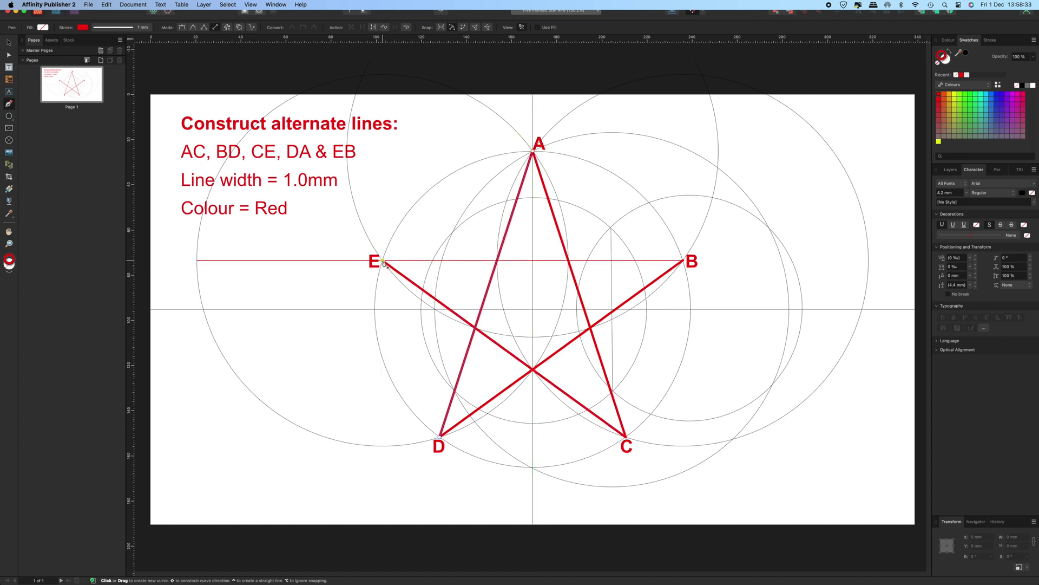
pyautogui.click(383, 261)
pyautogui.click(681, 261)
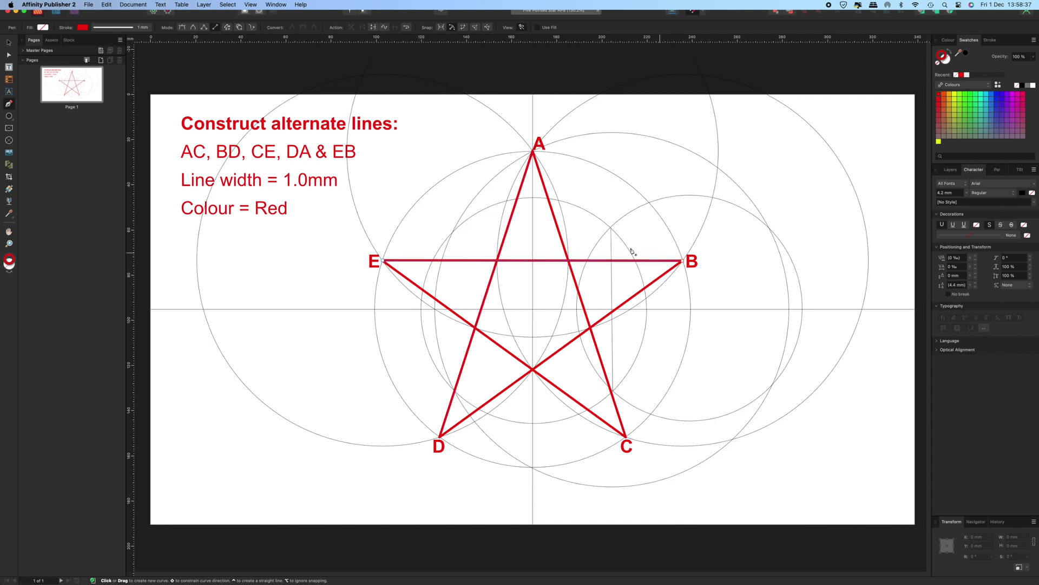
pyautogui.click(9, 43)
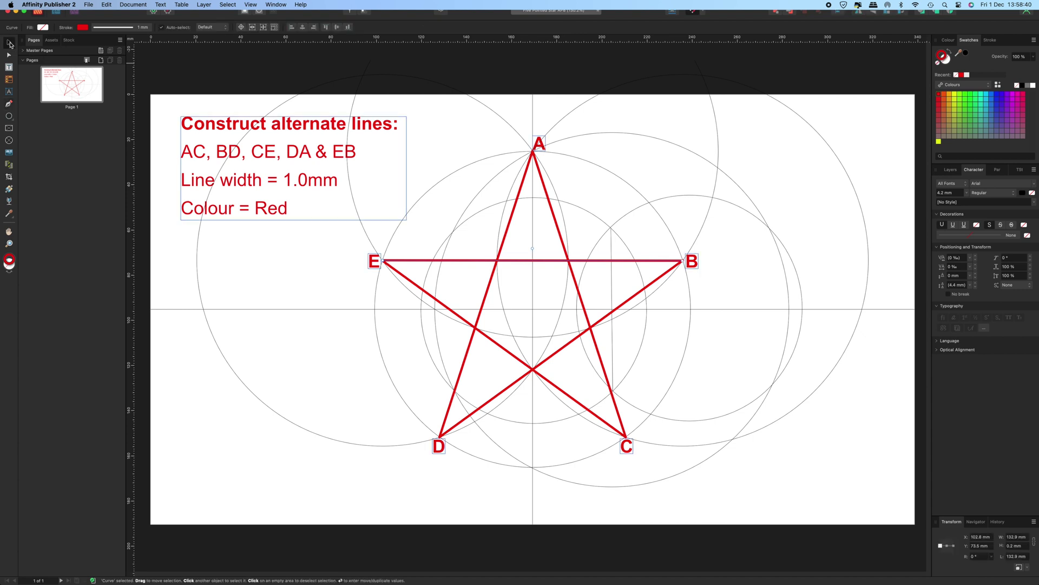
pyautogui.click(169, 69)
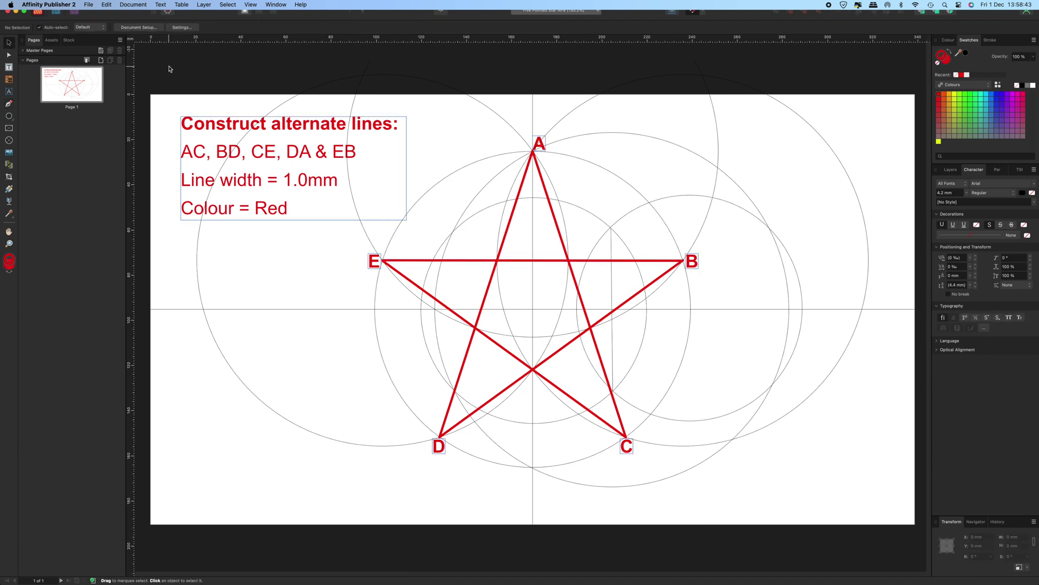